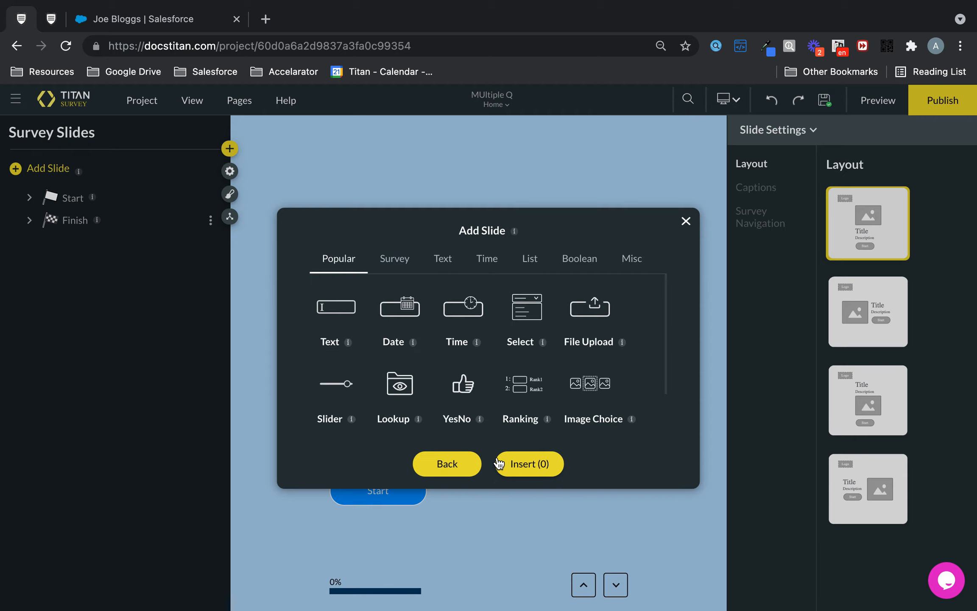
# - Add a slide containing a Radio question from the list question types
pyautogui.click(530, 259)
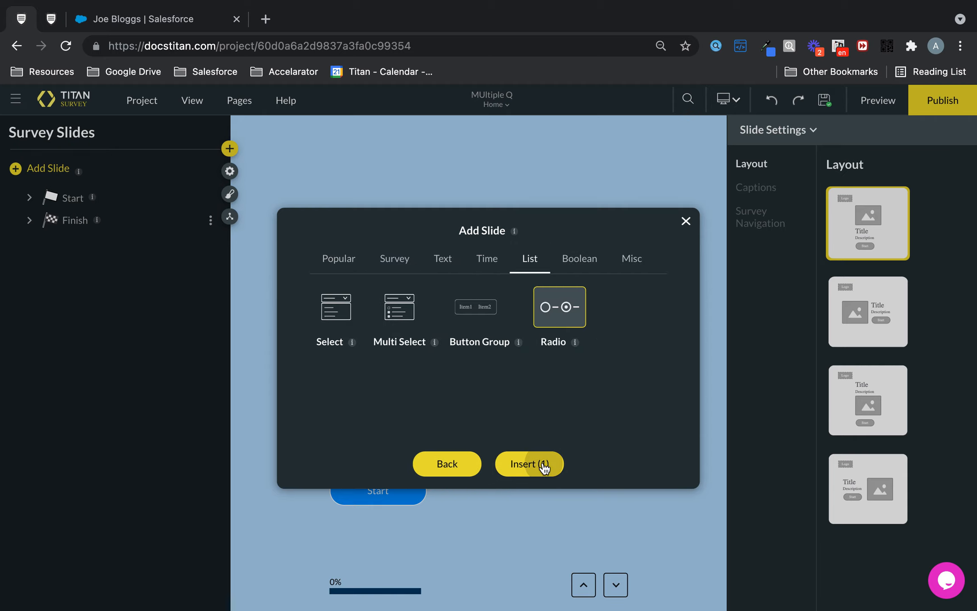
pyautogui.click(543, 462)
# - Set the radio question's text to "Please choose your favourite mode of transport" and delete its optional description
pyautogui.click(541, 257)
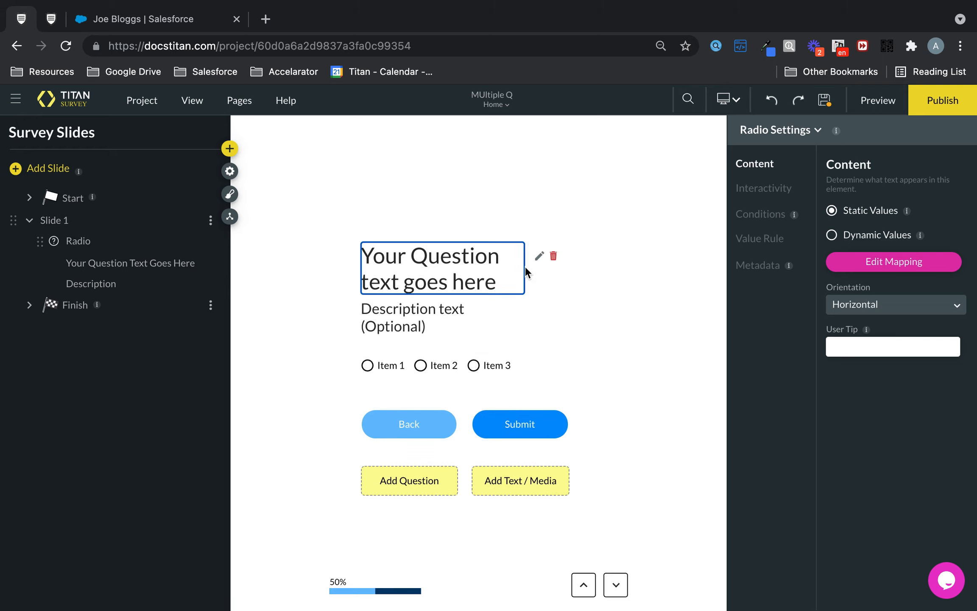
pyautogui.hotkey('ctrl', 'a')
pyautogui.write('Plea')
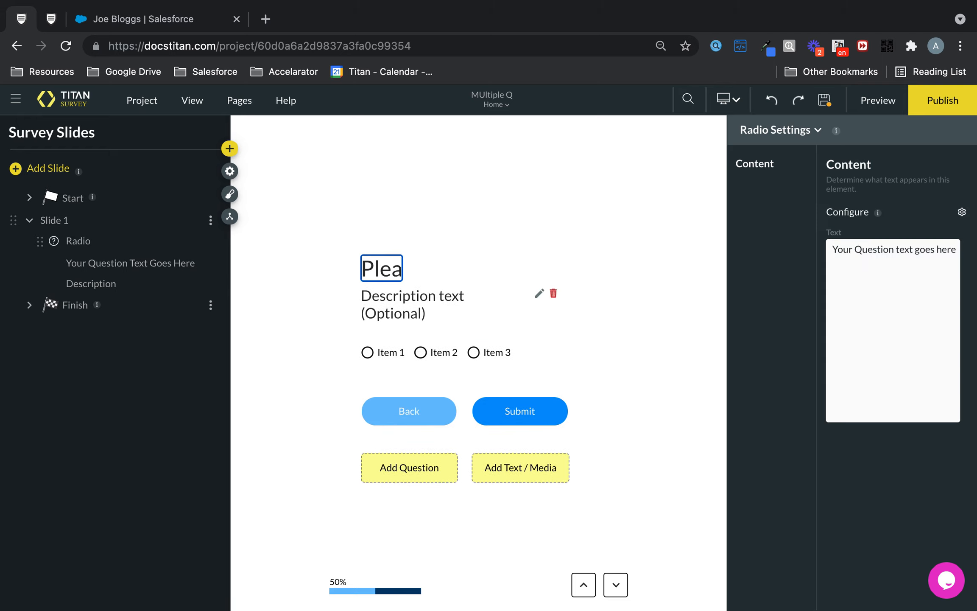
pyautogui.write('se choose your f')
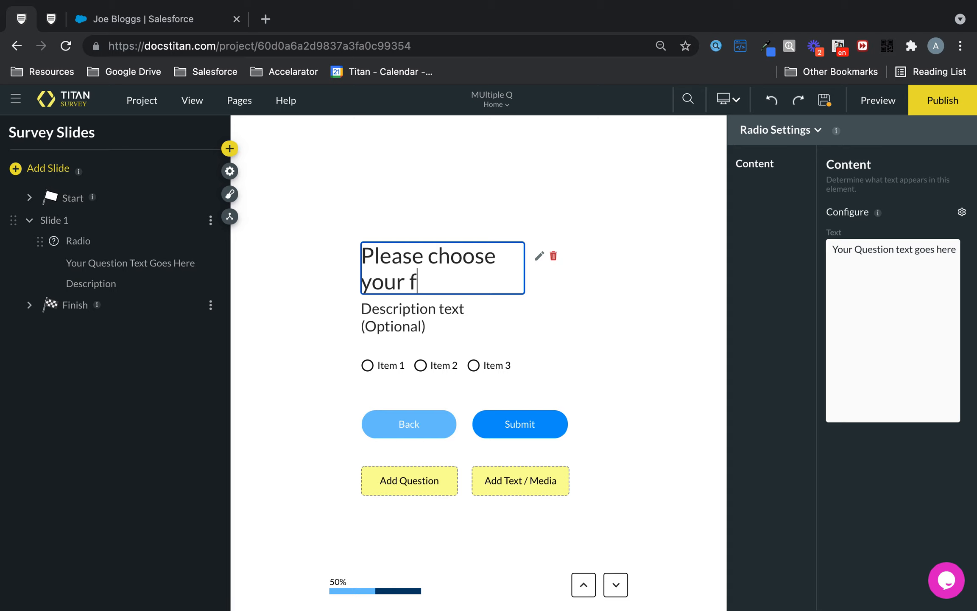
pyautogui.write('avourite mode ')
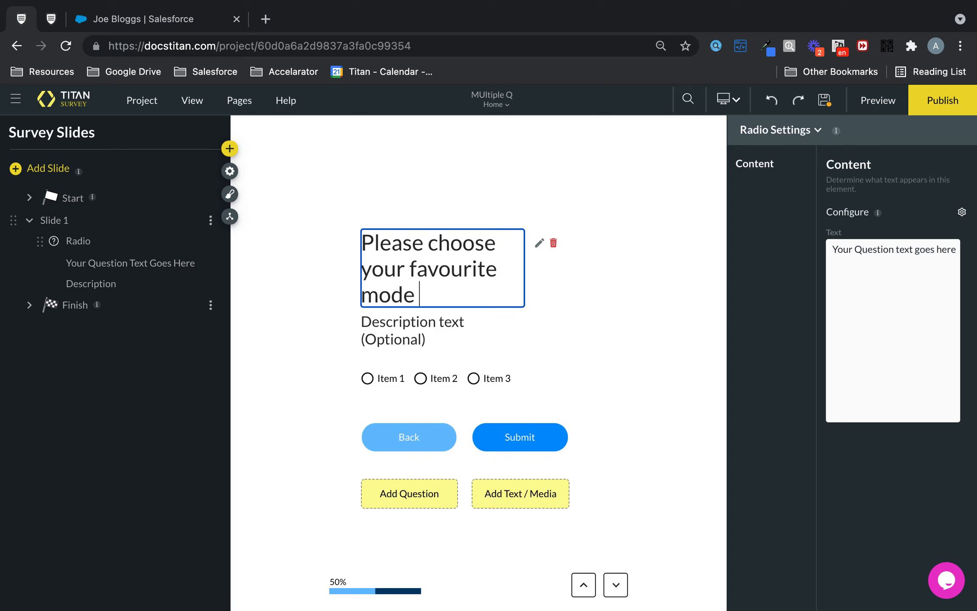
pyautogui.write('of transport')
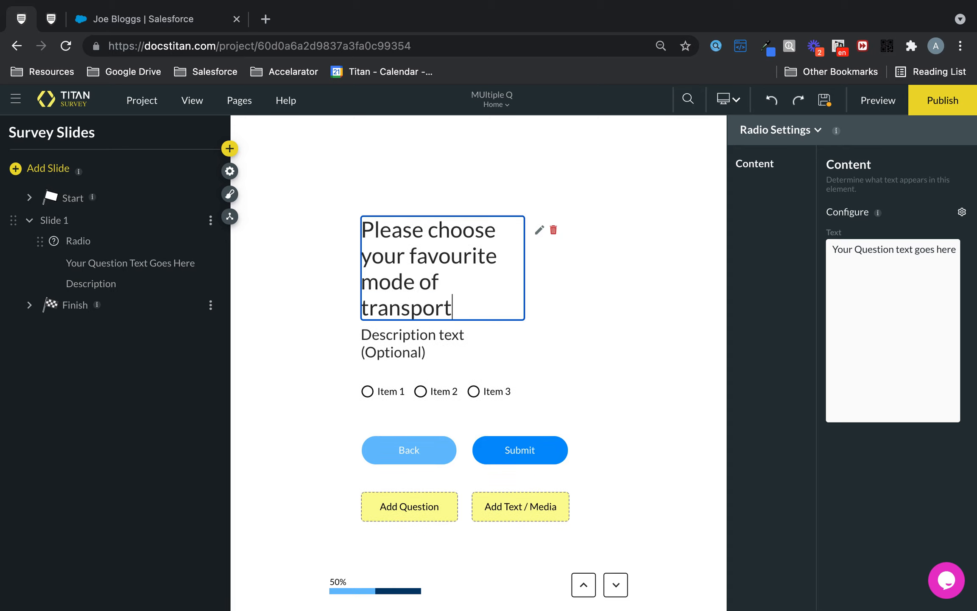
pyautogui.click(463, 378)
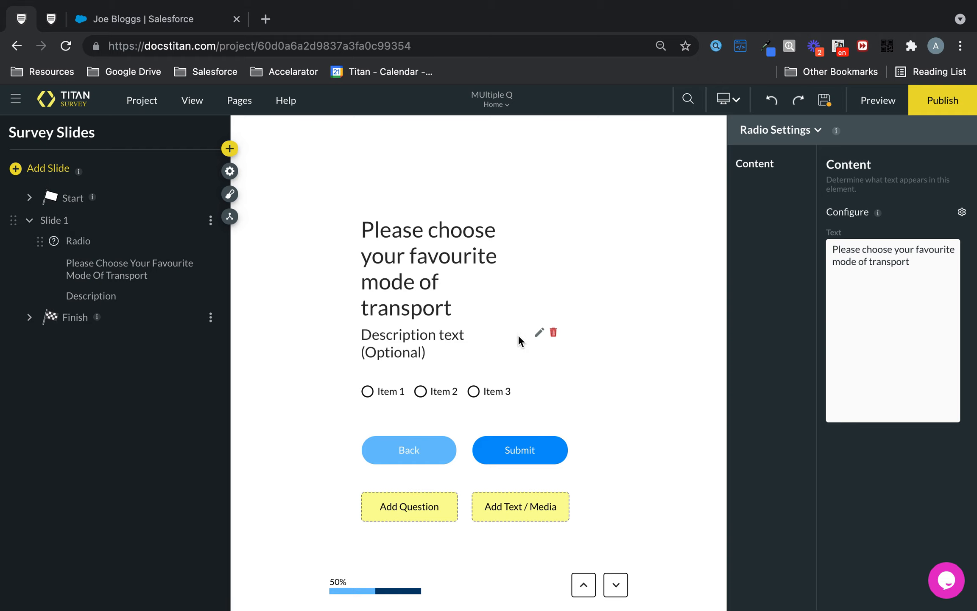
pyautogui.click(553, 332)
# - Set the first radio choice's label and value to Plane and the second choice's label and value to Car
pyautogui.click(531, 375)
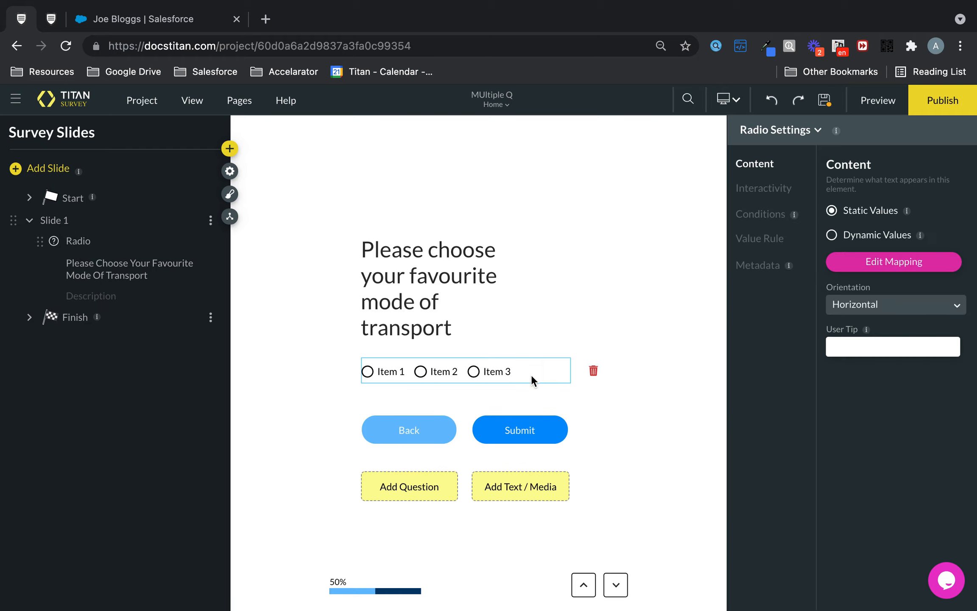
pyautogui.click(912, 263)
pyautogui.tripleClick(374, 213)
pyautogui.write('Plane')
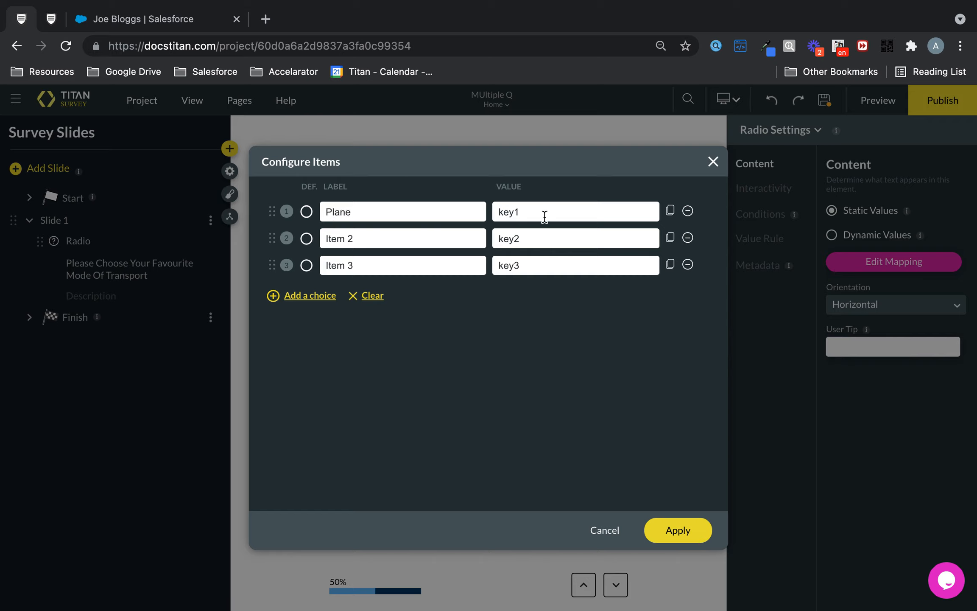
pyautogui.doubleClick(542, 215)
pyautogui.write('Plane')
pyautogui.moveTo(350, 238); pyautogui.dragTo(225, 220)
pyautogui.write('Car')
pyautogui.doubleClick(544, 239)
pyautogui.write('Car')
# - Set the third radio choice's label and value to Train and apply the configured items
pyautogui.moveTo(375, 267); pyautogui.dragTo(229, 239)
pyautogui.write('Train')
pyautogui.press('Tab')
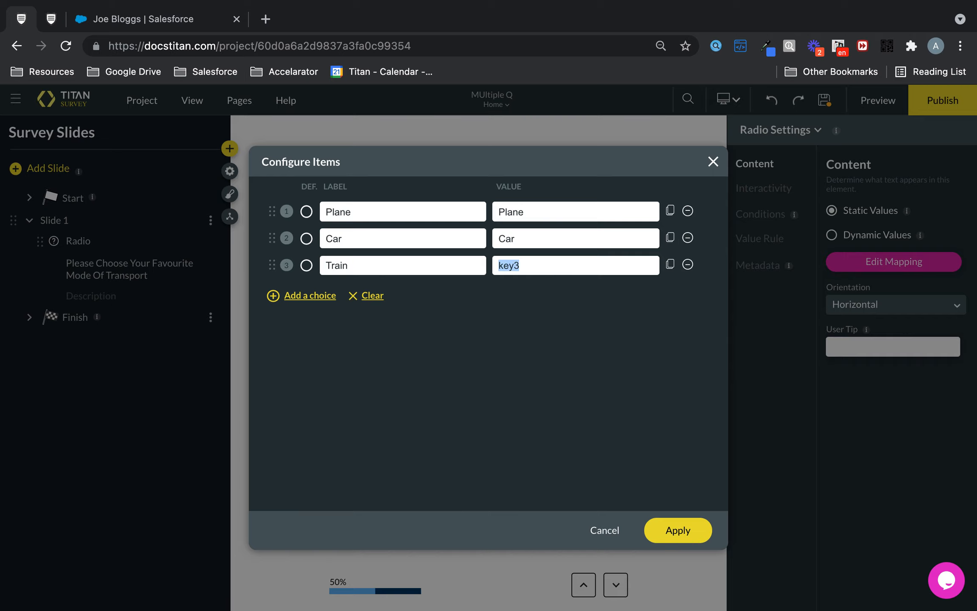
pyautogui.write('Train')
pyautogui.click(663, 532)
# - Insert a TextArea question below the radio question on the same slide
pyautogui.moveTo(395, 241)
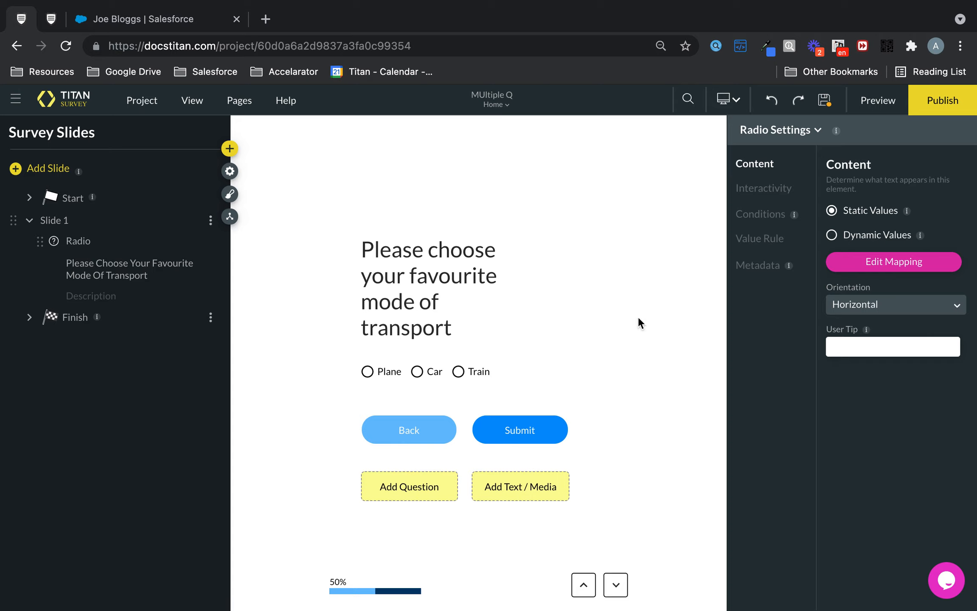
pyautogui.moveTo(473, 375)
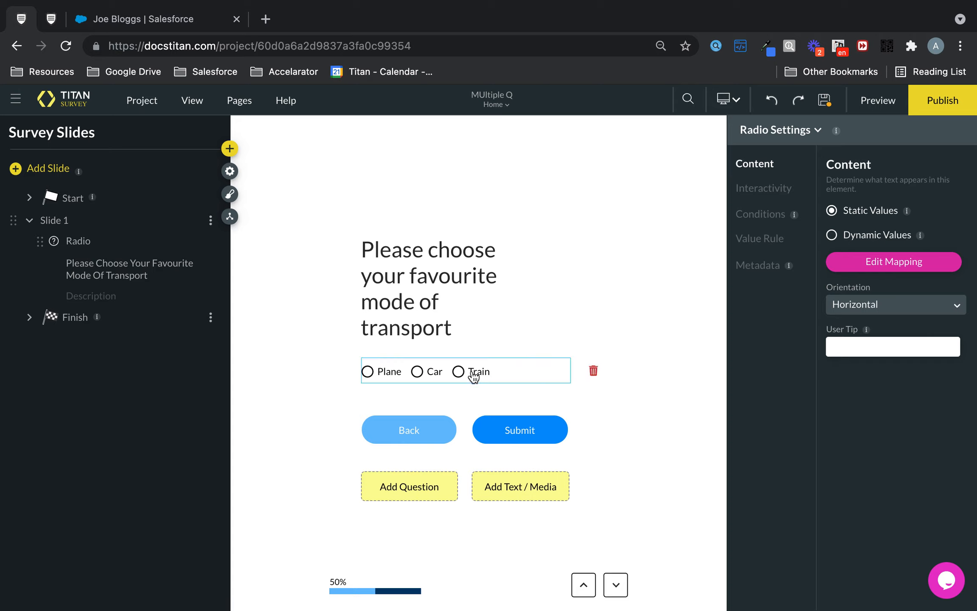
pyautogui.click(430, 488)
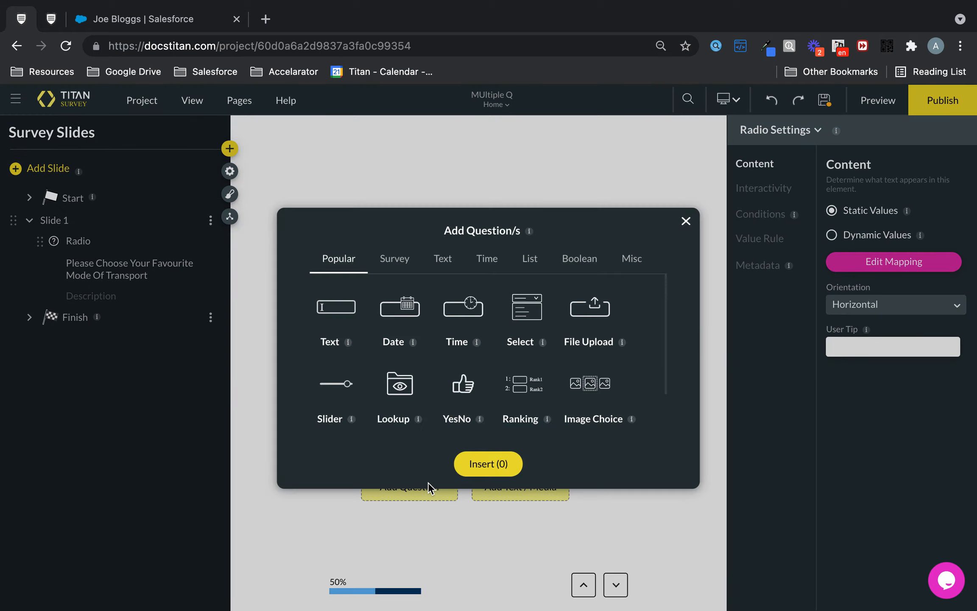
pyautogui.click(453, 261)
pyautogui.click(403, 312)
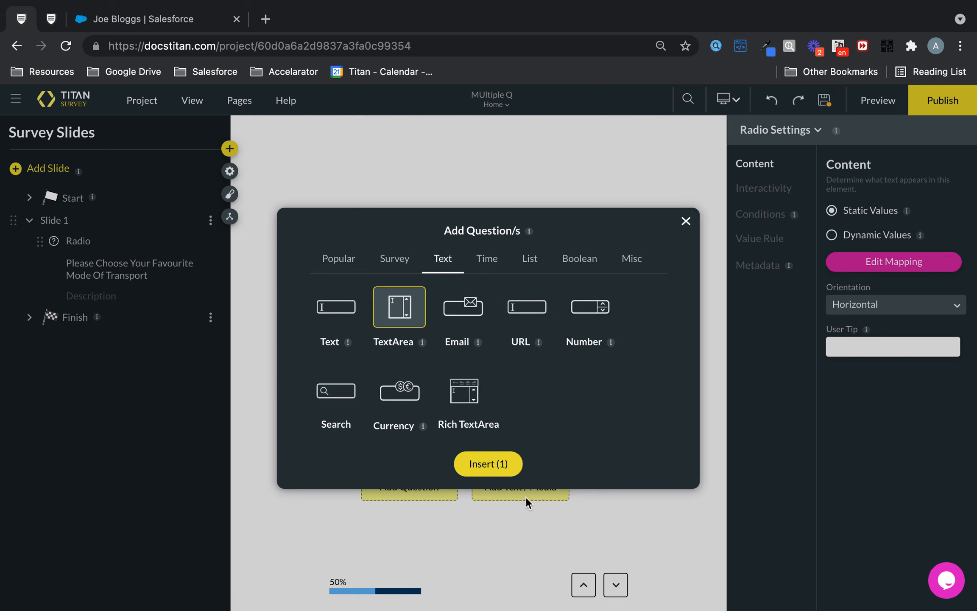
pyautogui.click(498, 462)
# - Set the TextArea question's text to "Tell us why this is your favourite mode of transport" and delete its optional description
pyautogui.click(537, 346)
pyautogui.hotkey('ctrl', 'a')
pyautogui.write('Tell us why this is your fav')
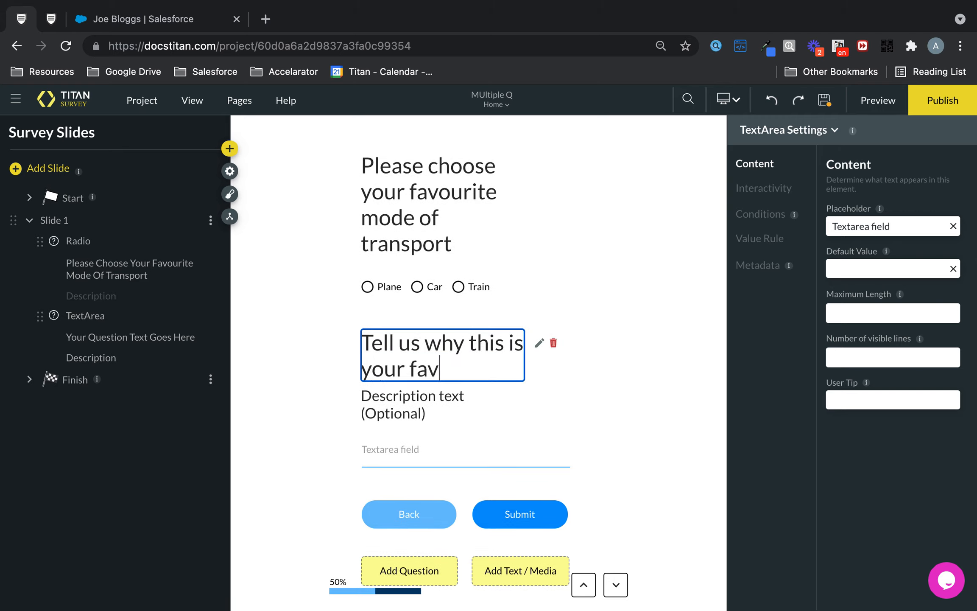
pyautogui.write('ourite mode of transport')
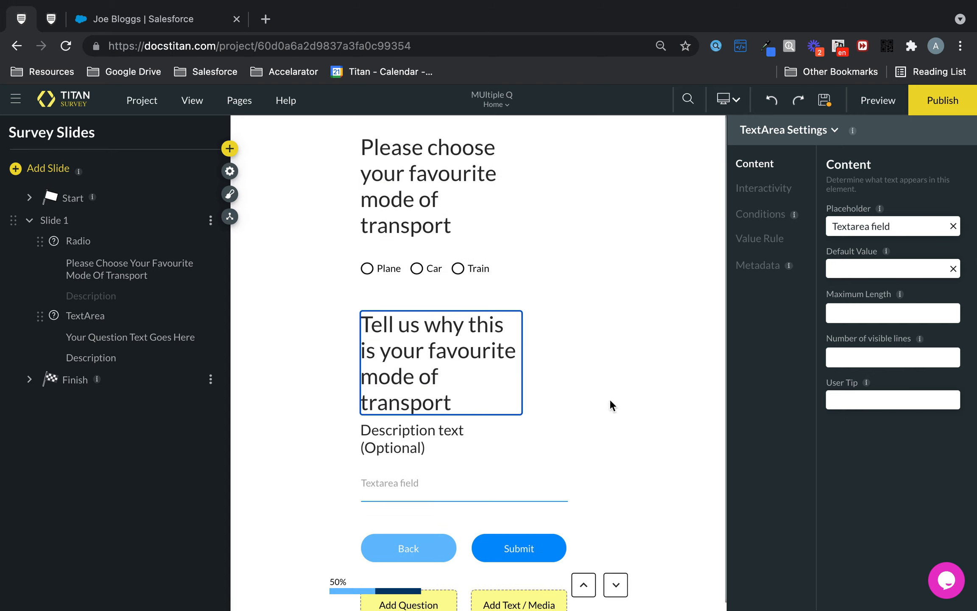
pyautogui.click(553, 432)
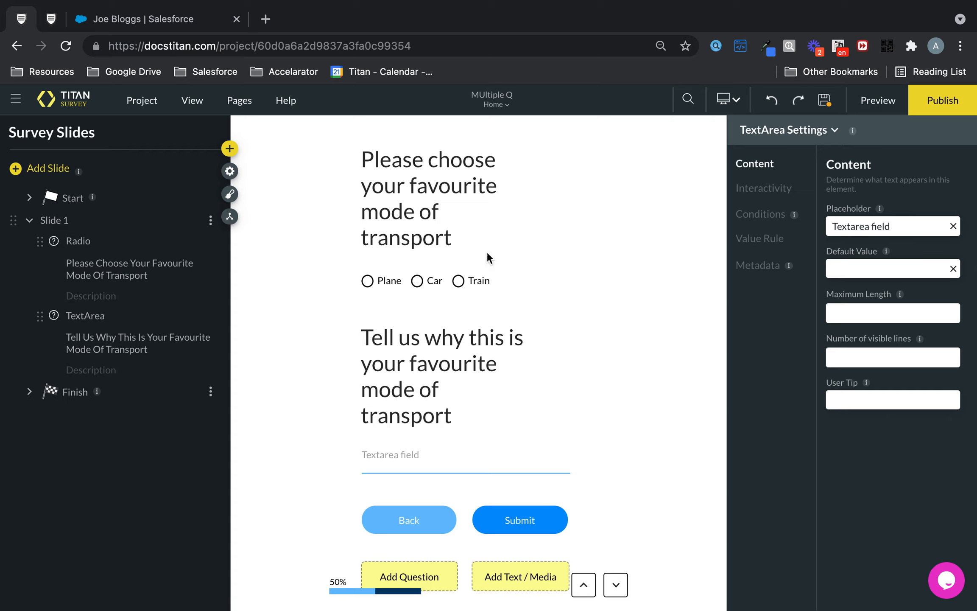
pyautogui.click(460, 347)
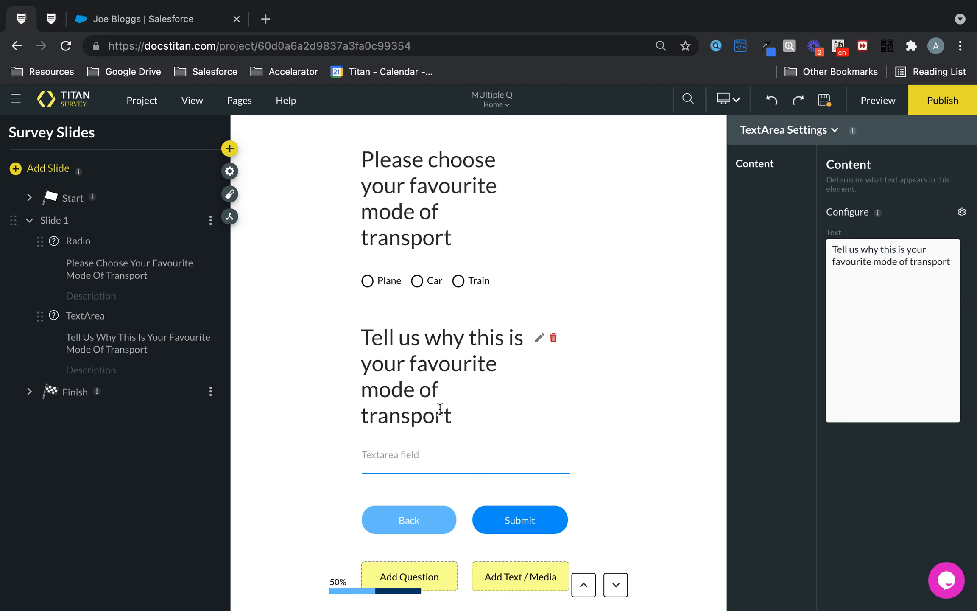
pyautogui.click(473, 288)
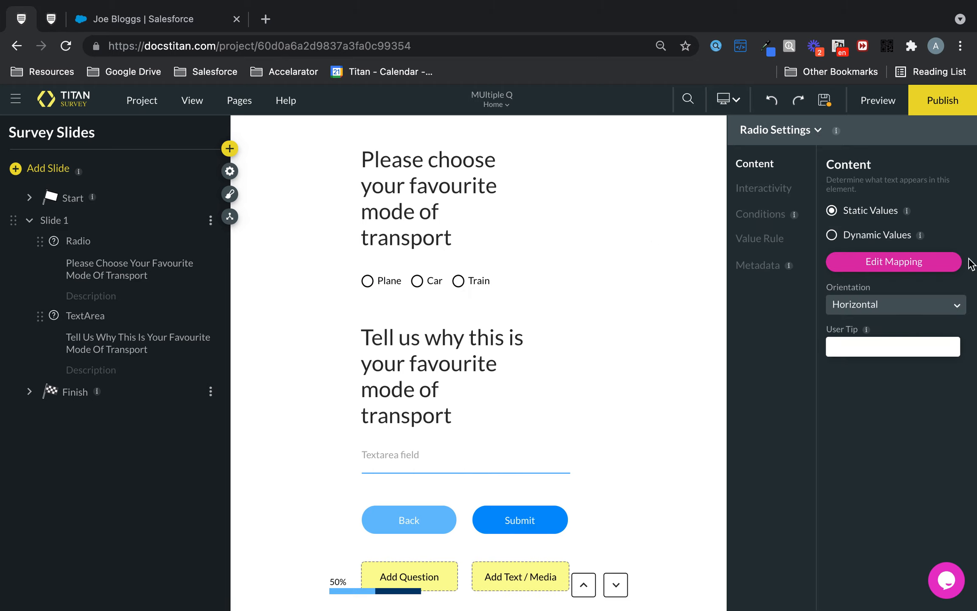
pyautogui.click(776, 214)
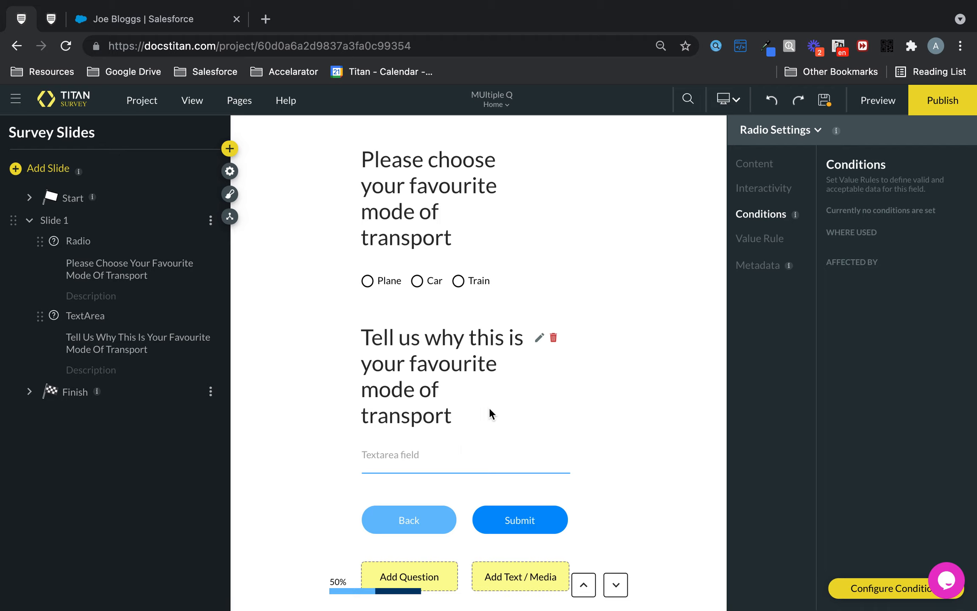
pyautogui.click(459, 201)
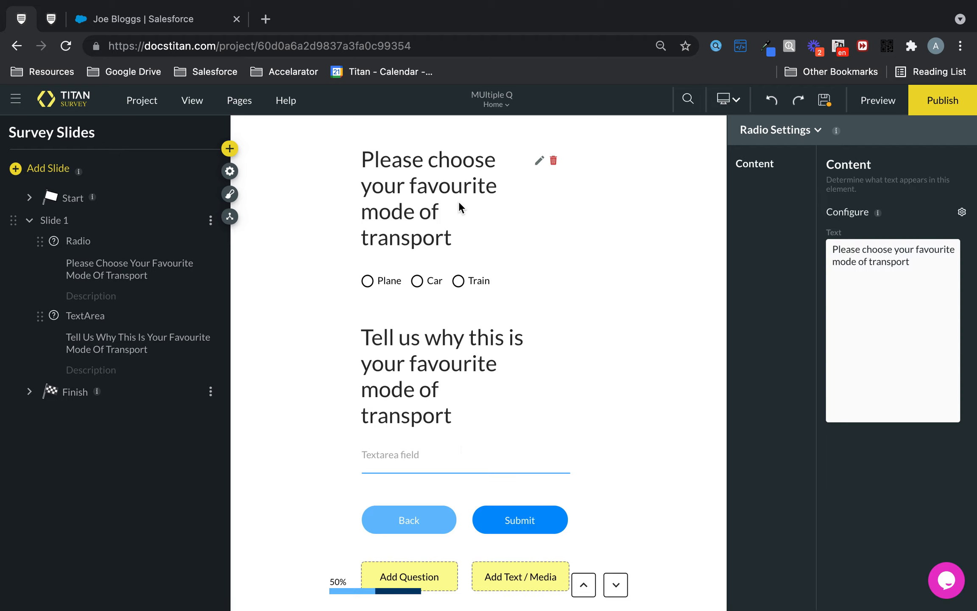
# - Create a conditional rule for the radio question that triggers when its answer is empty
pyautogui.click(408, 291)
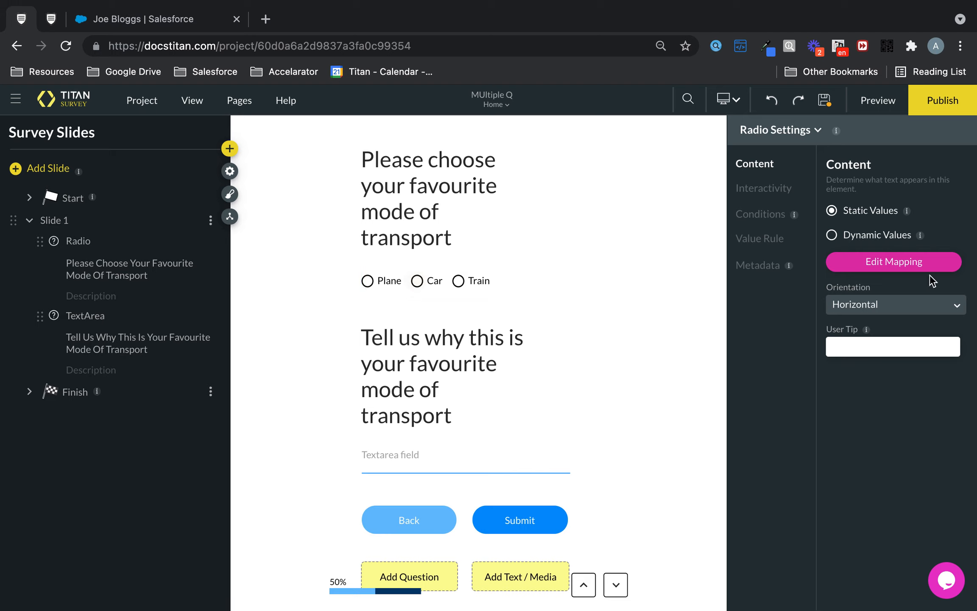
pyautogui.click(766, 216)
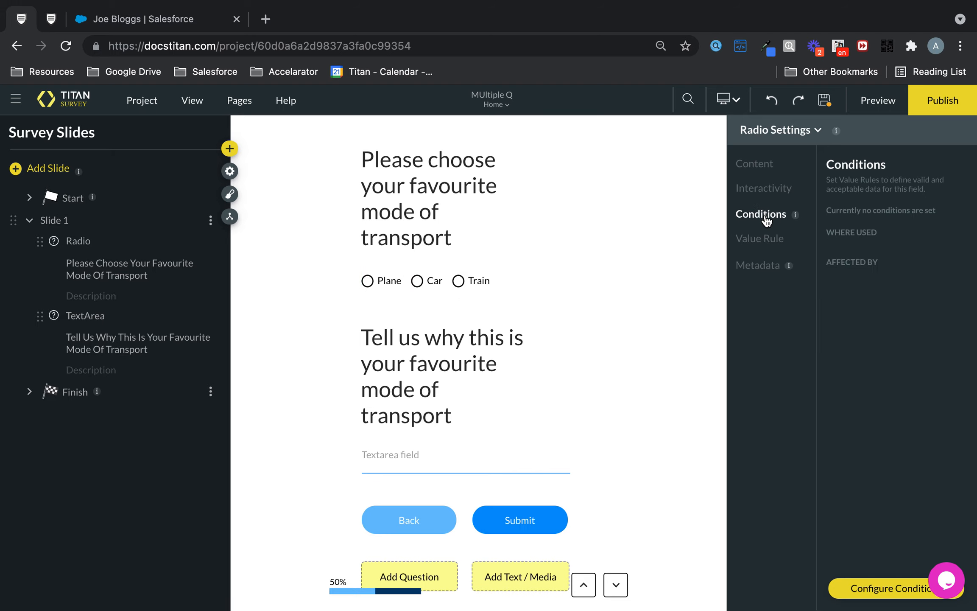
pyautogui.click(882, 588)
pyautogui.click(486, 290)
pyautogui.scroll(-10, 475, 381)
pyautogui.scroll(-2, 474, 424)
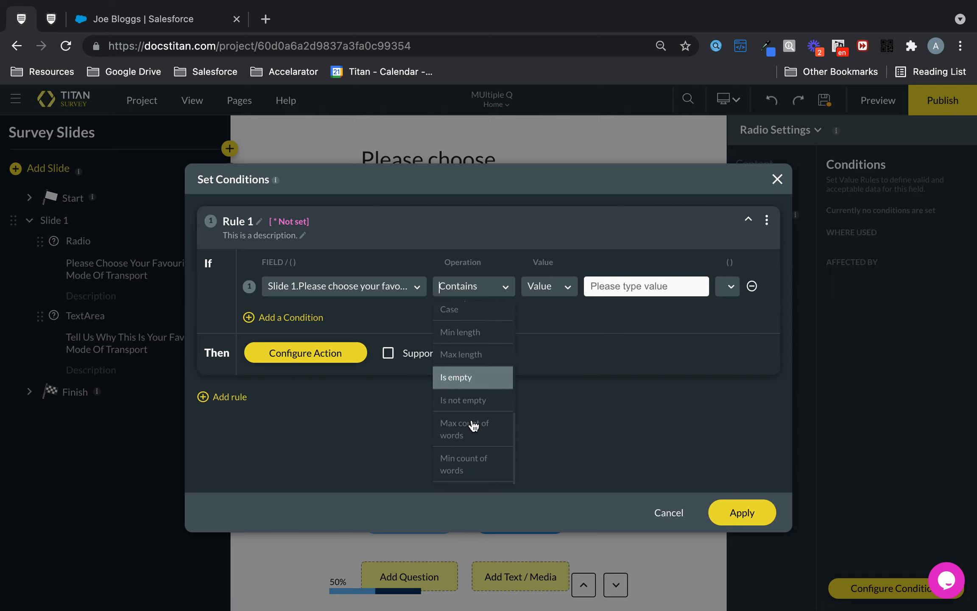
pyautogui.click(479, 374)
# - Make the rule hide the "Tell us why this is your favourite mode of transport" question, enable Support Opposite, and apply the conditions
pyautogui.click(327, 361)
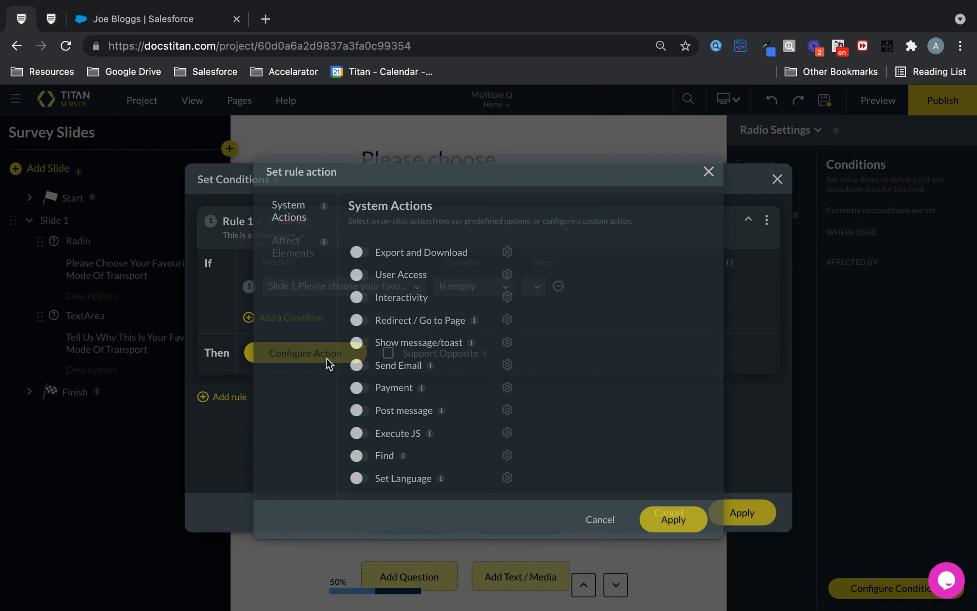
pyautogui.click(292, 250)
pyautogui.scroll(-4, 483, 433)
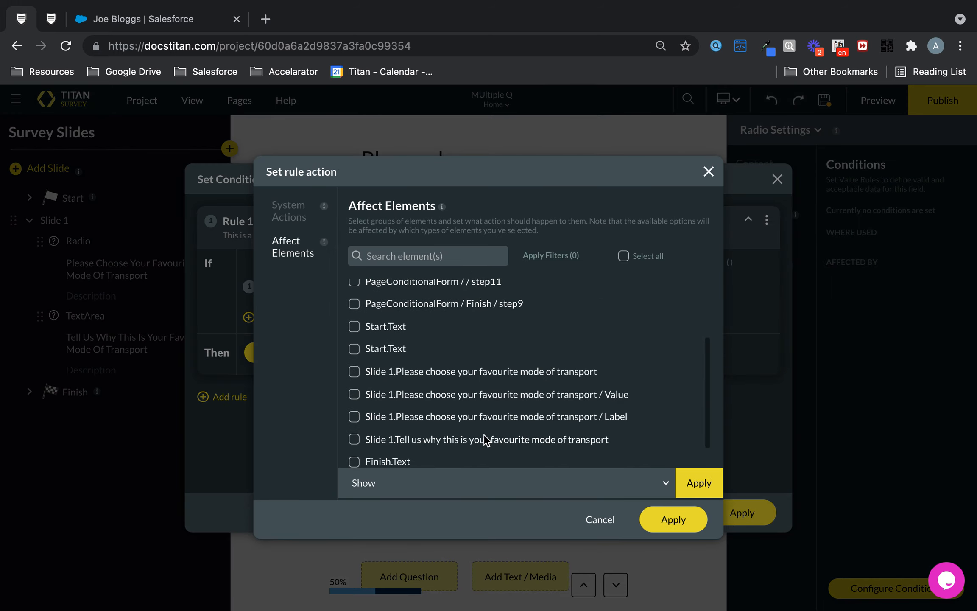
pyautogui.click(373, 413)
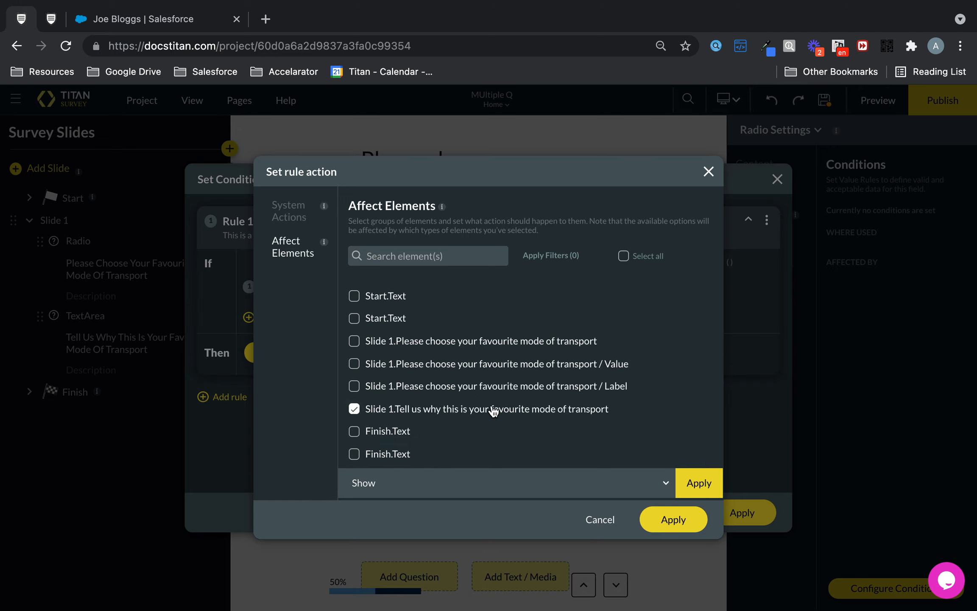
pyautogui.click(425, 484)
pyautogui.click(406, 322)
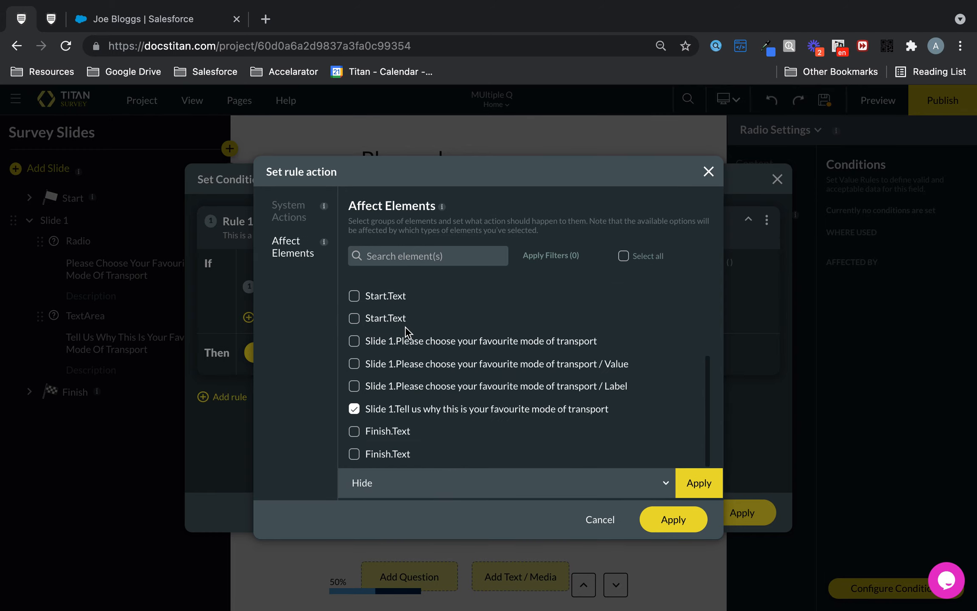
pyautogui.click(716, 485)
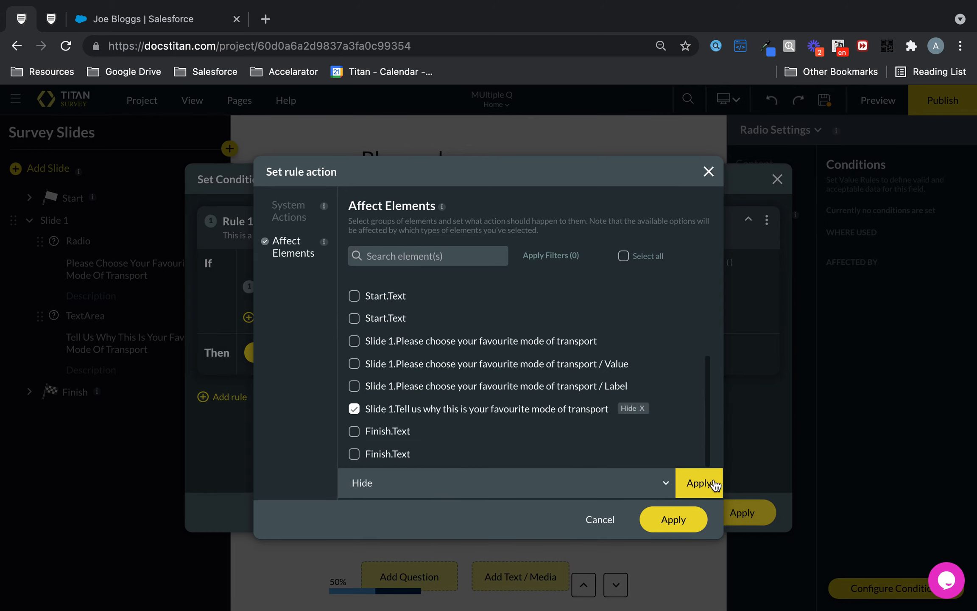
pyautogui.click(674, 520)
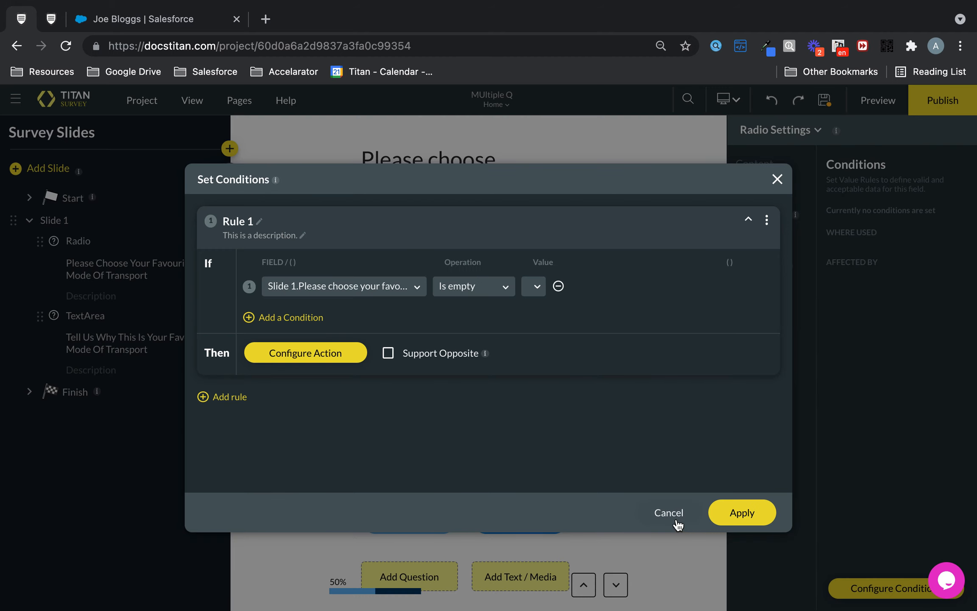
pyautogui.click(388, 353)
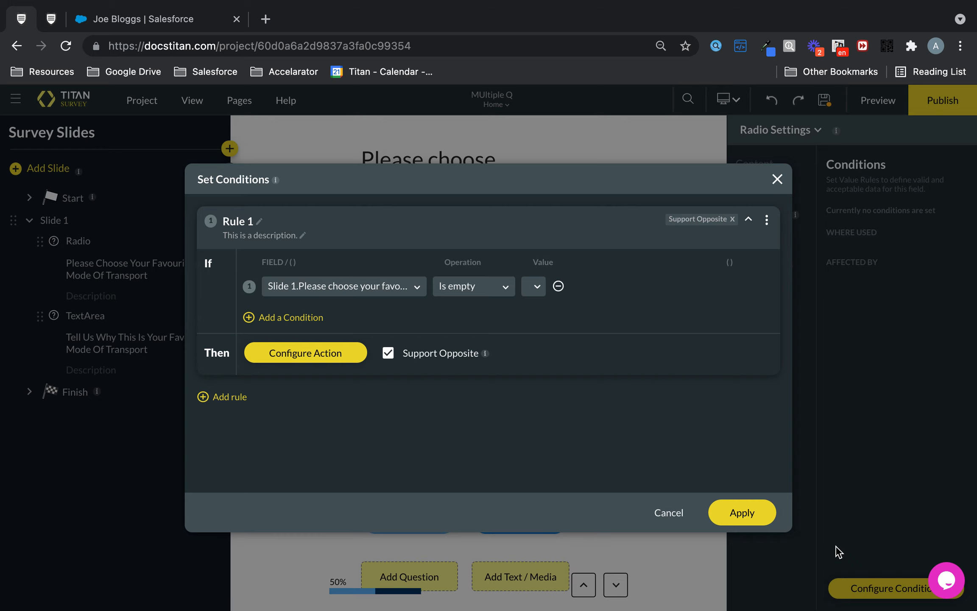
pyautogui.click(759, 513)
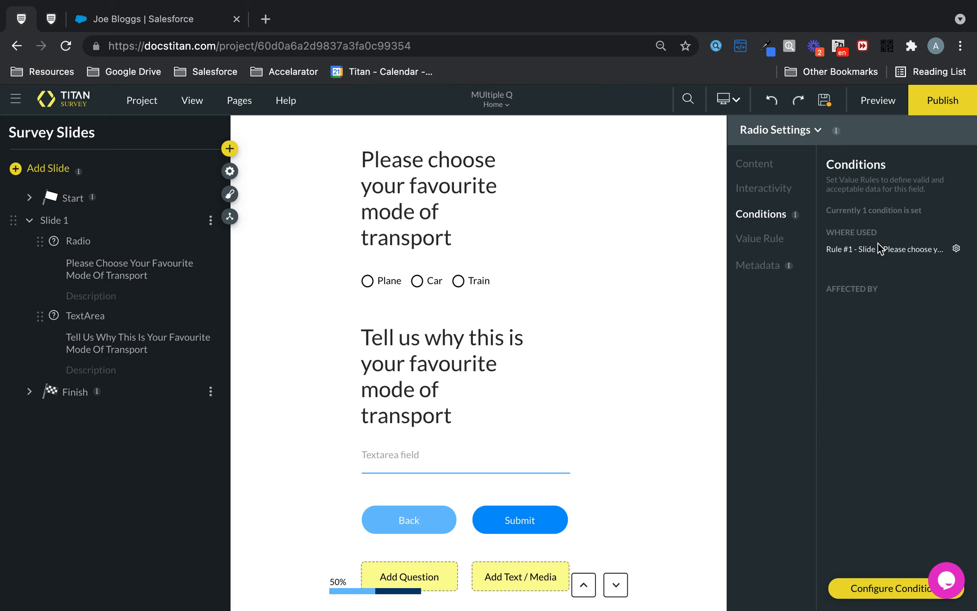
# - Publish the survey and choose Object as the distribution type
pyautogui.click(944, 94)
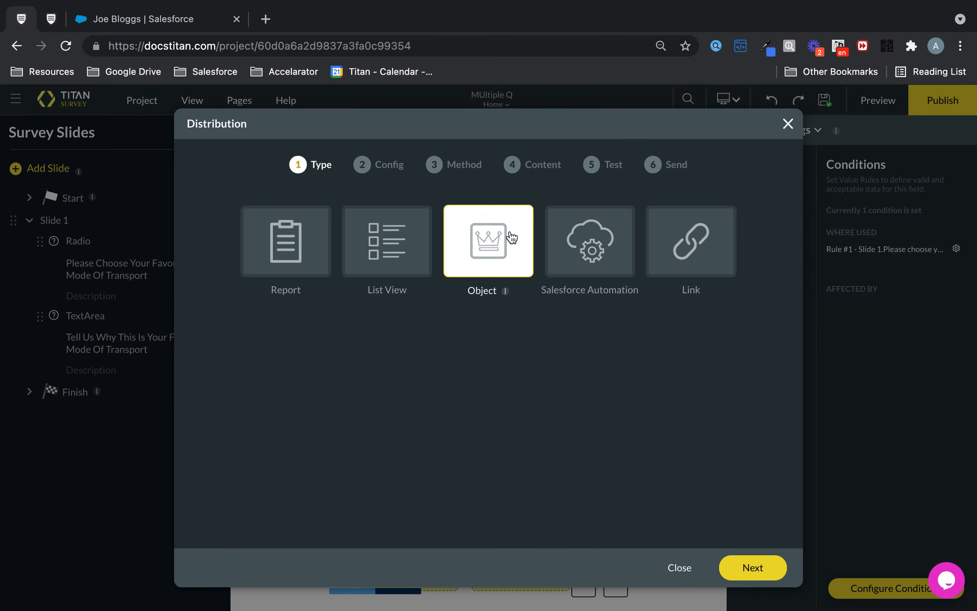
pyautogui.click(508, 245)
pyautogui.click(744, 577)
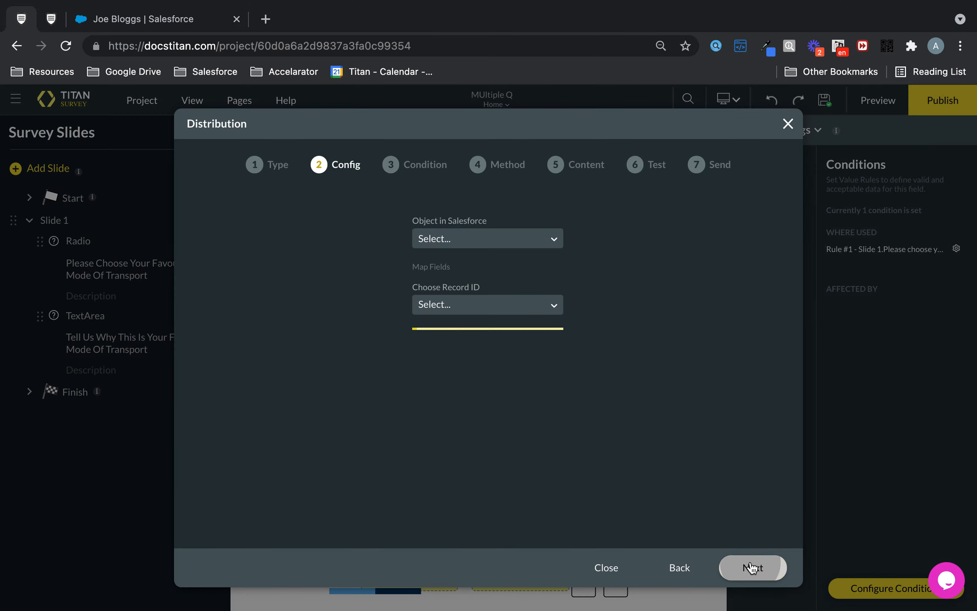
# - Set the distribution's Salesforce object to Contact, choose its record ID field, and continue to the condition stage
pyautogui.click(525, 231)
pyautogui.write('conta')
pyautogui.click(450, 347)
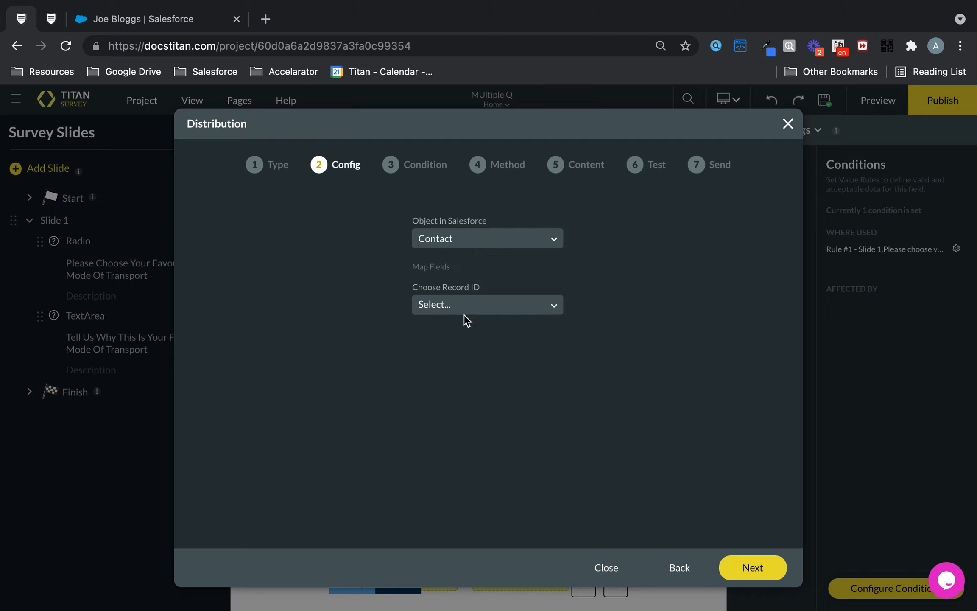
pyautogui.click(475, 302)
pyautogui.click(468, 332)
pyautogui.click(770, 567)
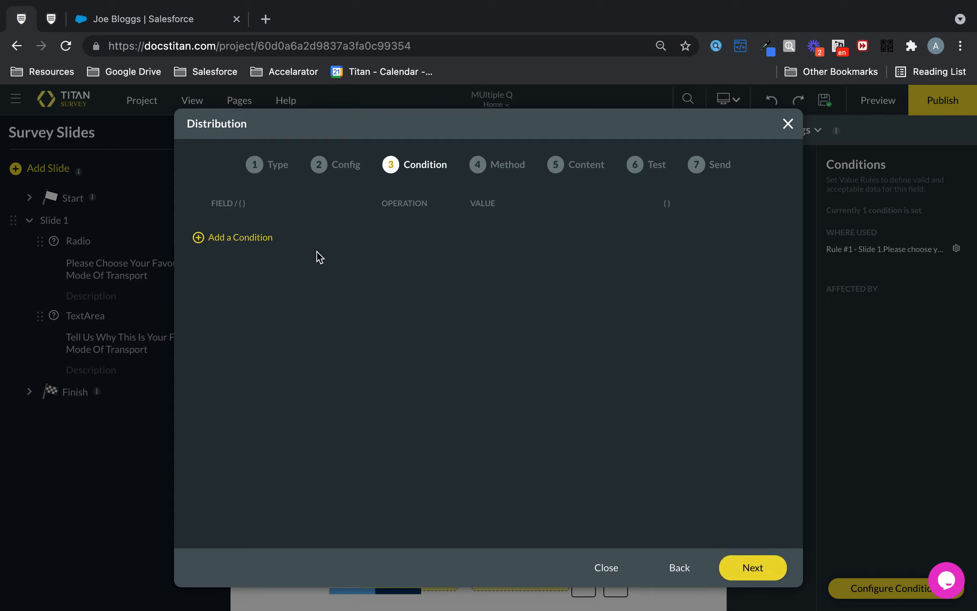
# - Add a distribution condition requiring Last Name to contain the contact's surname as a static value, and continue to the method stage
pyautogui.click(271, 237)
pyautogui.click(304, 232)
pyautogui.write('las')
pyautogui.click(306, 266)
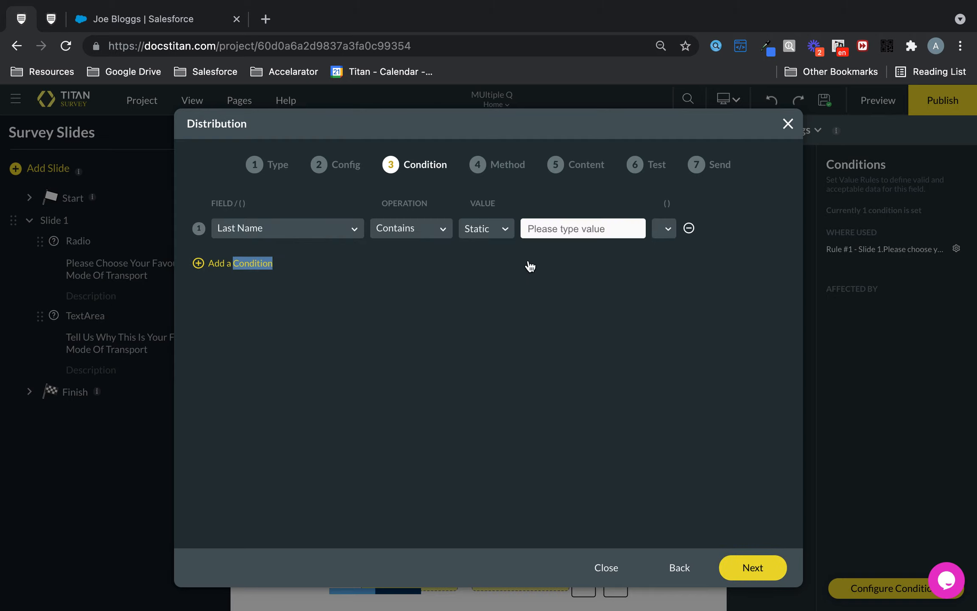
pyautogui.click(535, 235)
pyautogui.write('Bloggs')
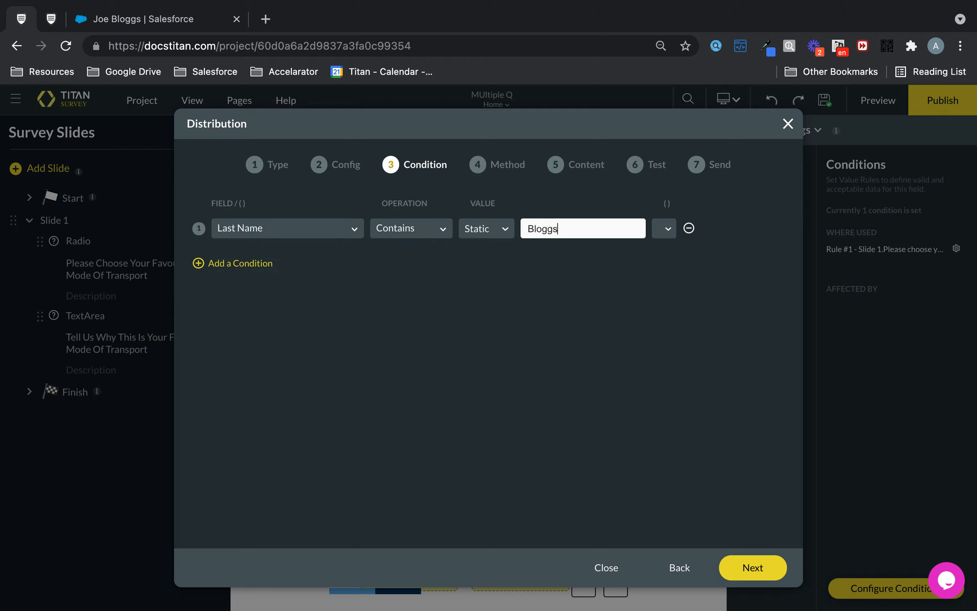
pyautogui.click(756, 571)
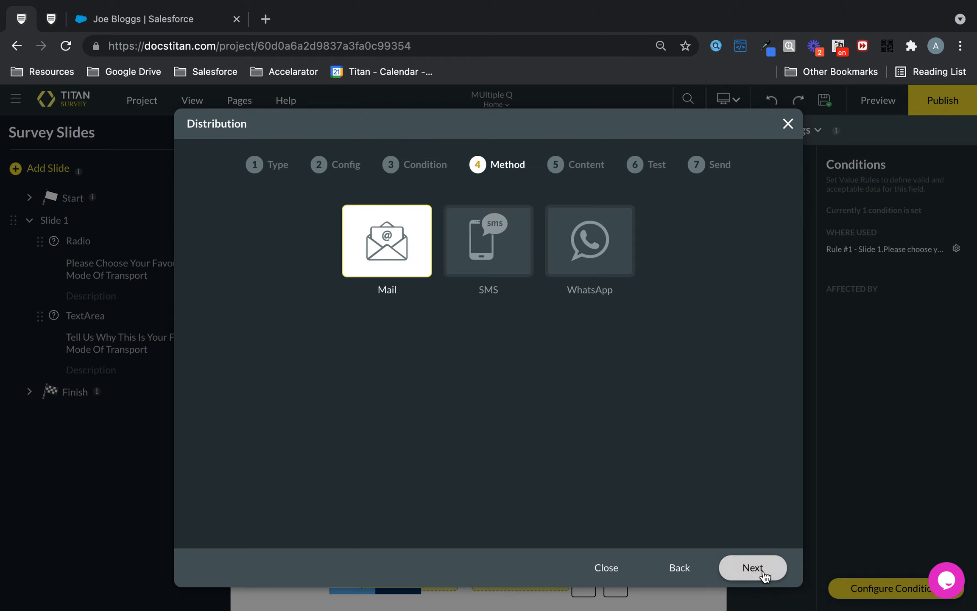
# - Keep Mail as the method and compose a custom email with subject "Conditions..." and {!FT_Web_Survey_URL} in the body
pyautogui.click(753, 568)
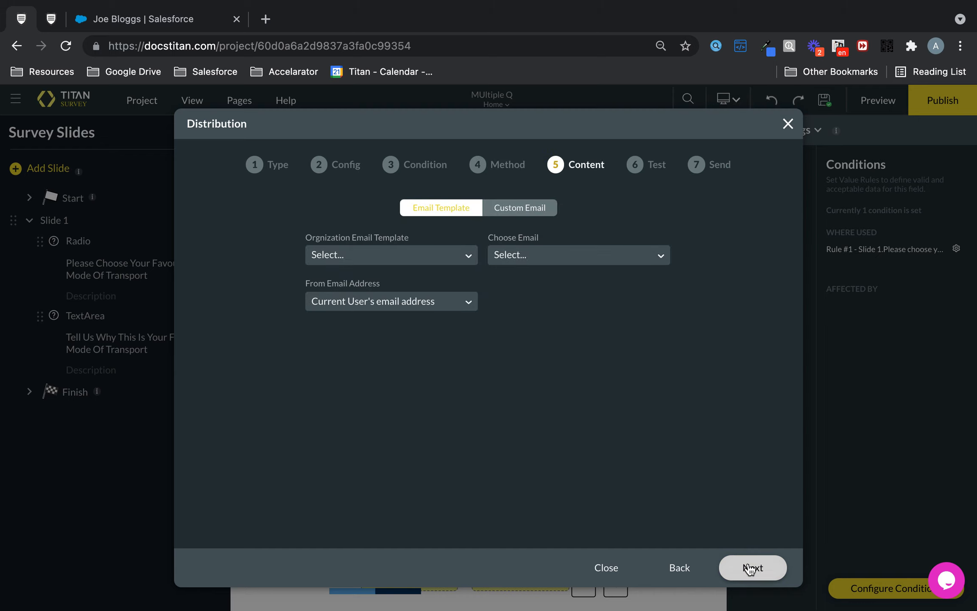
pyautogui.click(519, 208)
pyautogui.click(409, 296)
pyautogui.write('Conditions...')
pyautogui.click(356, 352)
pyautogui.click(373, 311)
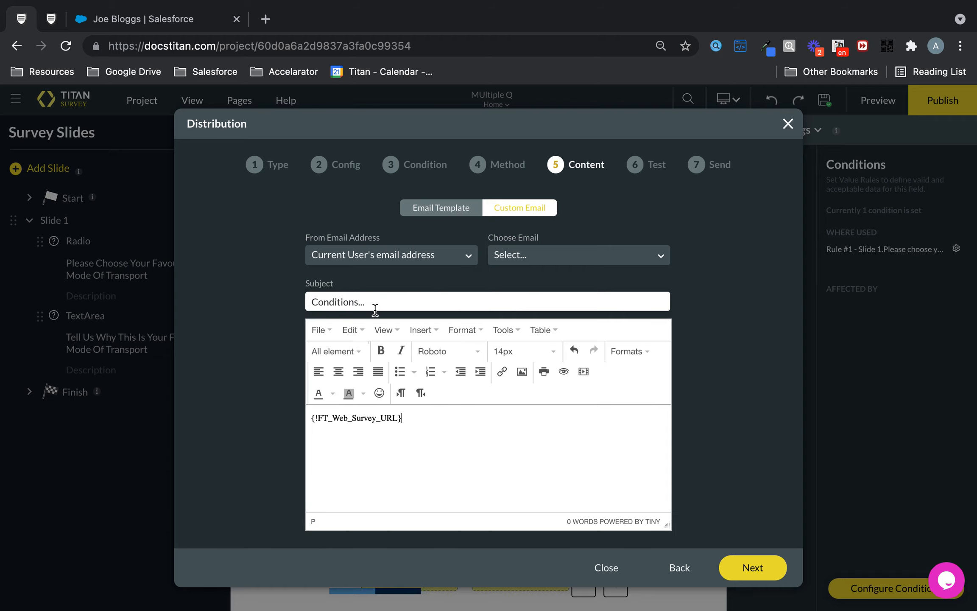
# - Choose the Email field as the recipient address for the custom email and continue to the test stage
pyautogui.click(778, 567)
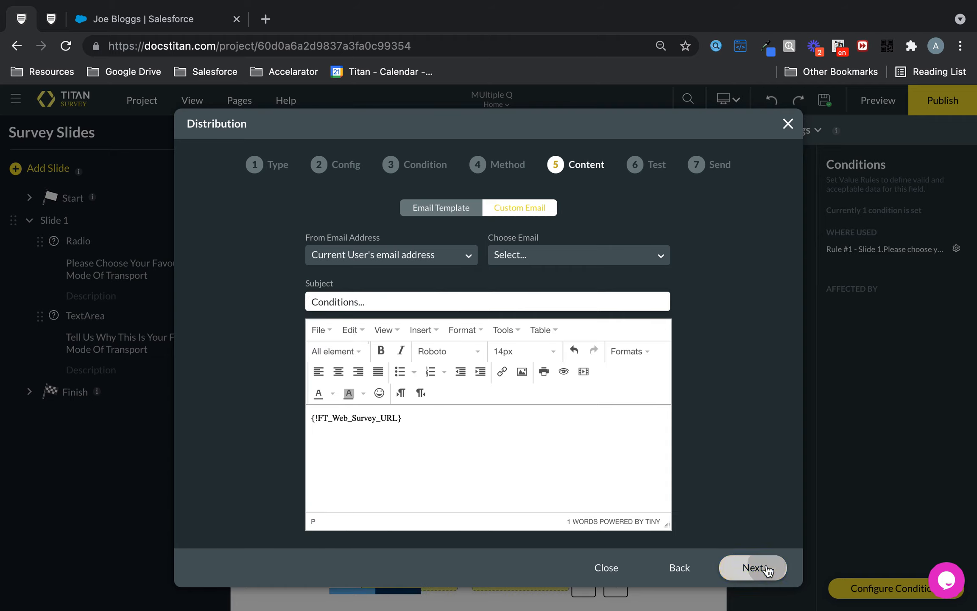
pyautogui.click(522, 255)
pyautogui.write('email')
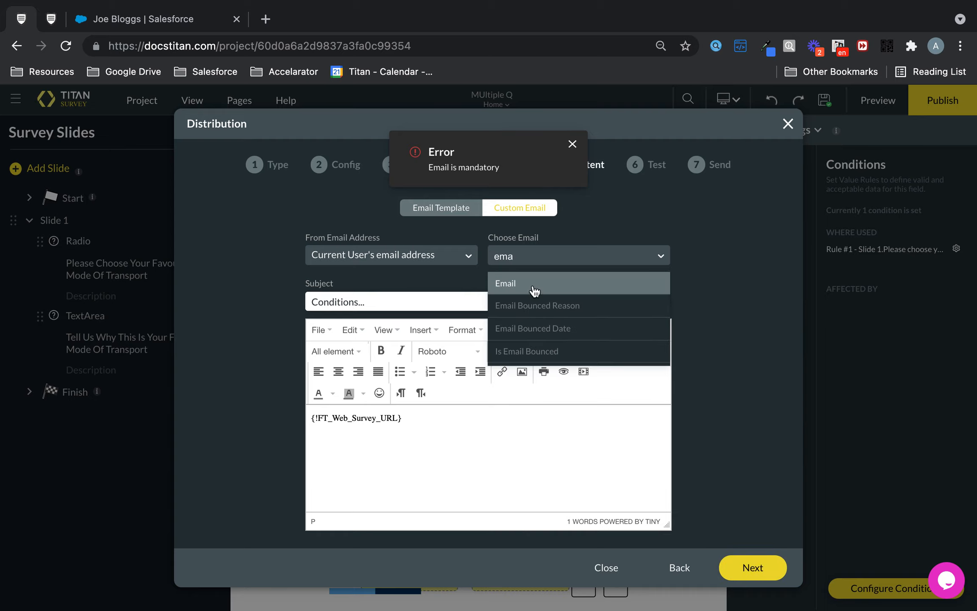
pyautogui.click(533, 283)
pyautogui.click(752, 564)
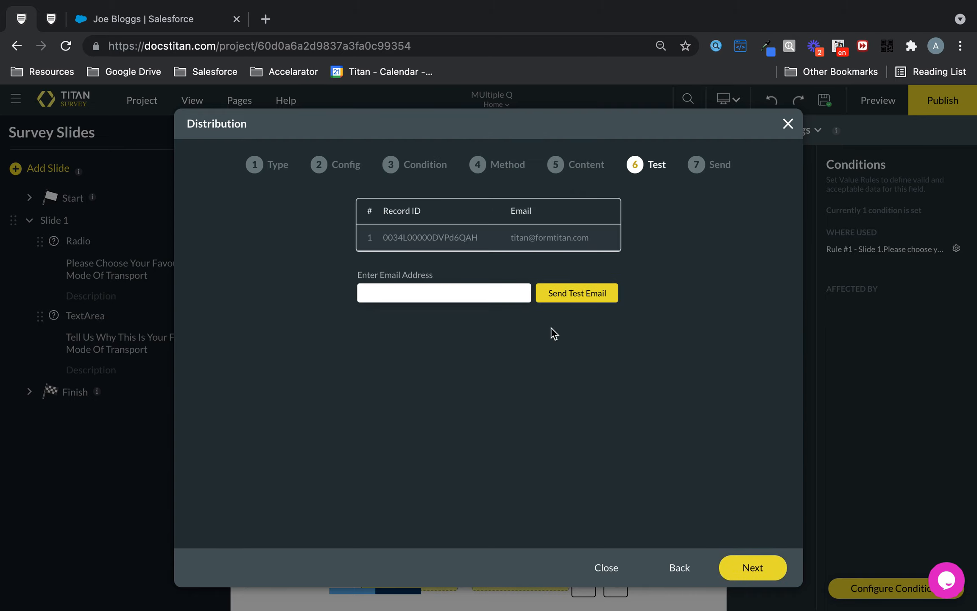
# - Skip the test email, enter the form owner's email and the comment "conditional logic", and send the distribution immediately
pyautogui.click(759, 570)
pyautogui.click(462, 234)
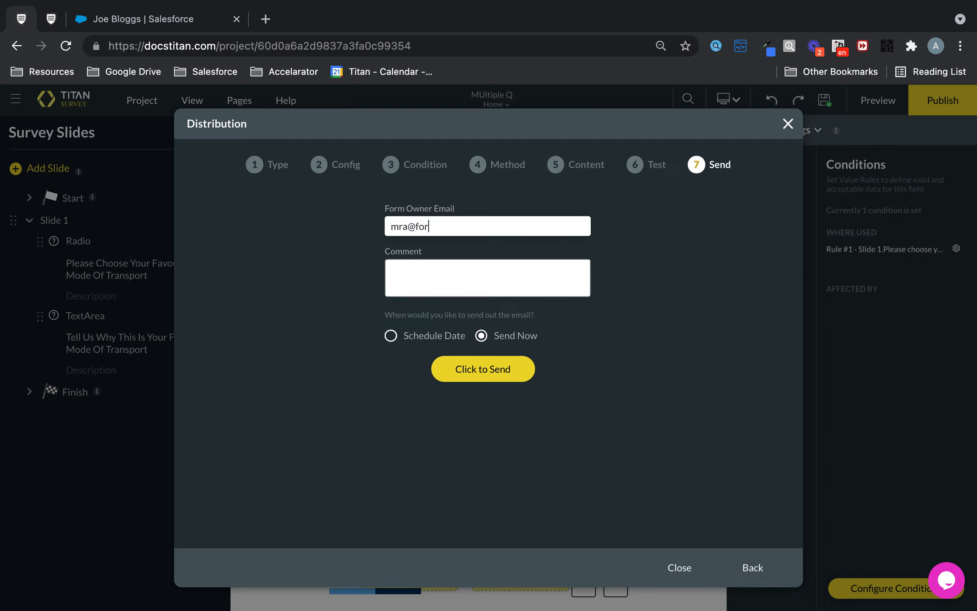
pyautogui.write('conditional logic')
pyautogui.click(497, 371)
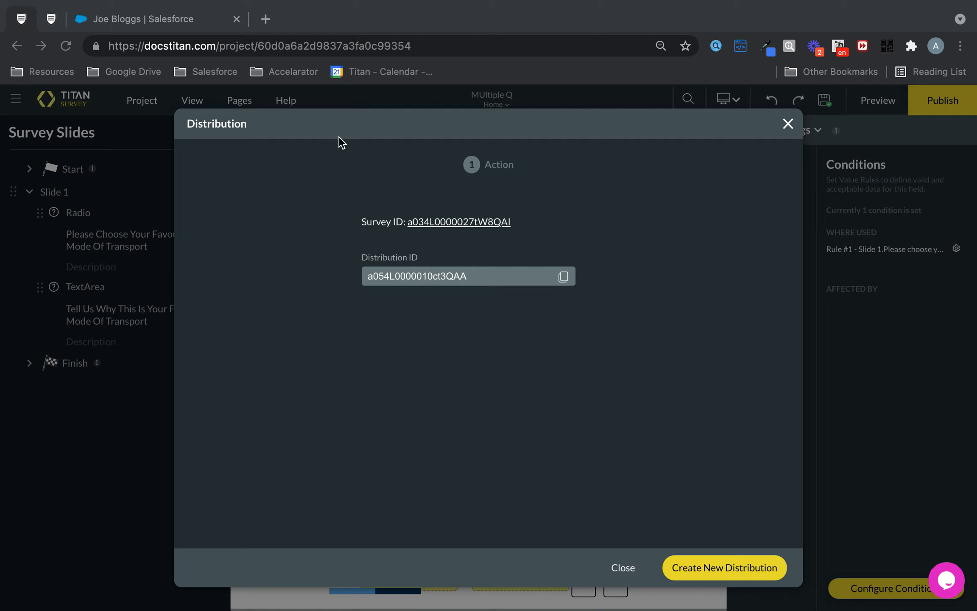
# - Start the distributed survey, choose Plane, answer the follow-up question with "Because I like flying!", and submit it
pyautogui.click(271, 17)
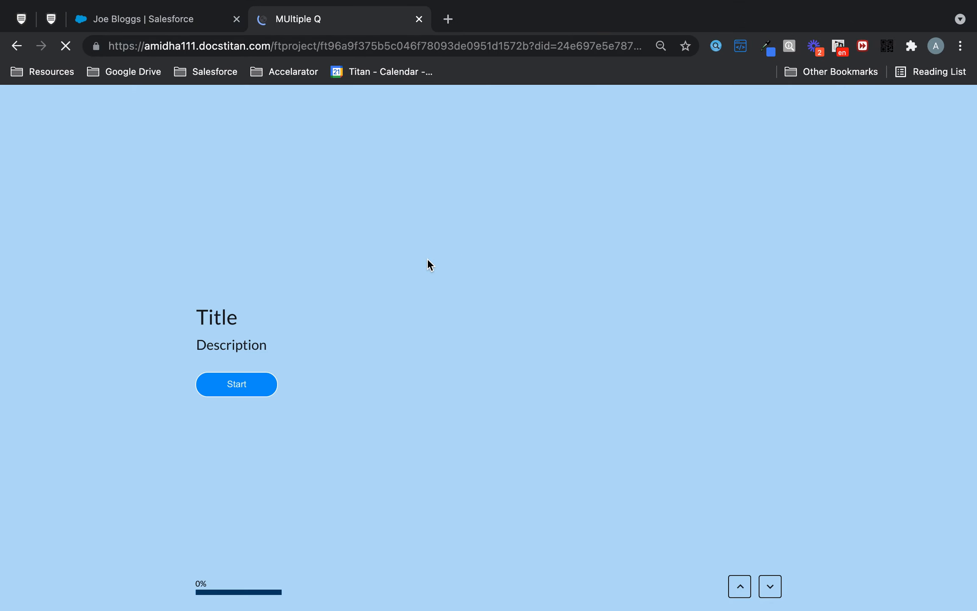
pyautogui.click(245, 384)
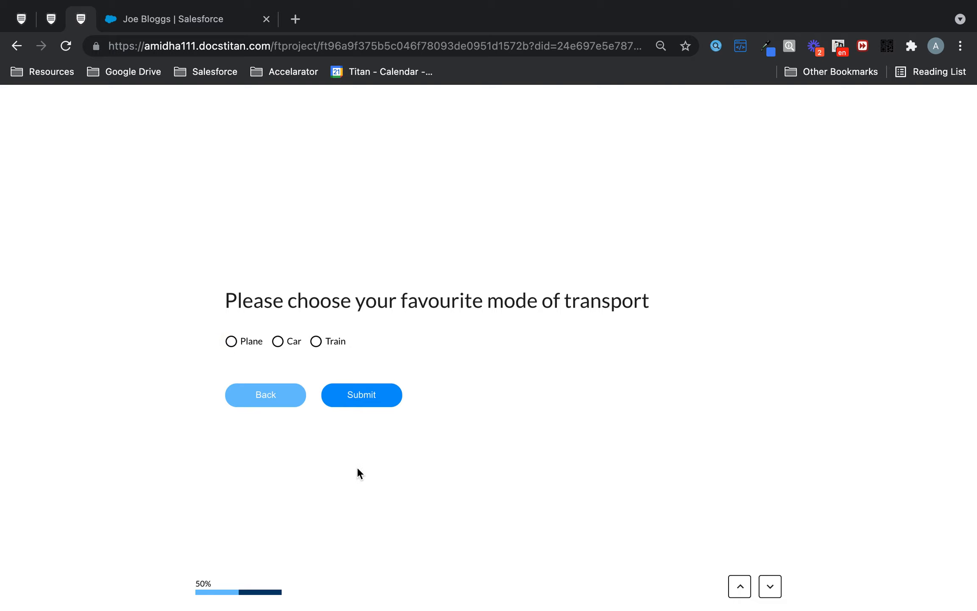
pyautogui.click(255, 343)
pyautogui.click(342, 385)
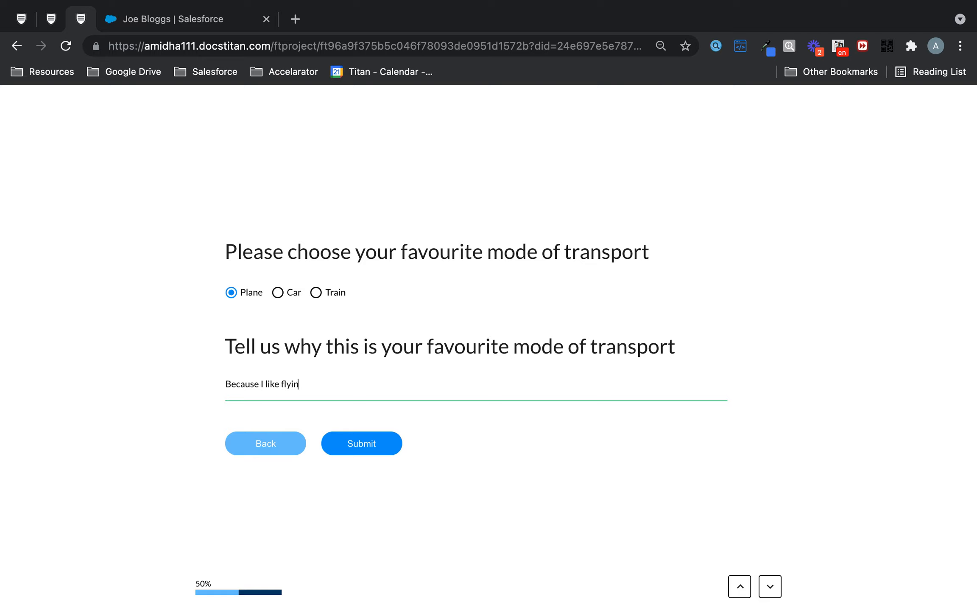
pyautogui.click(387, 445)
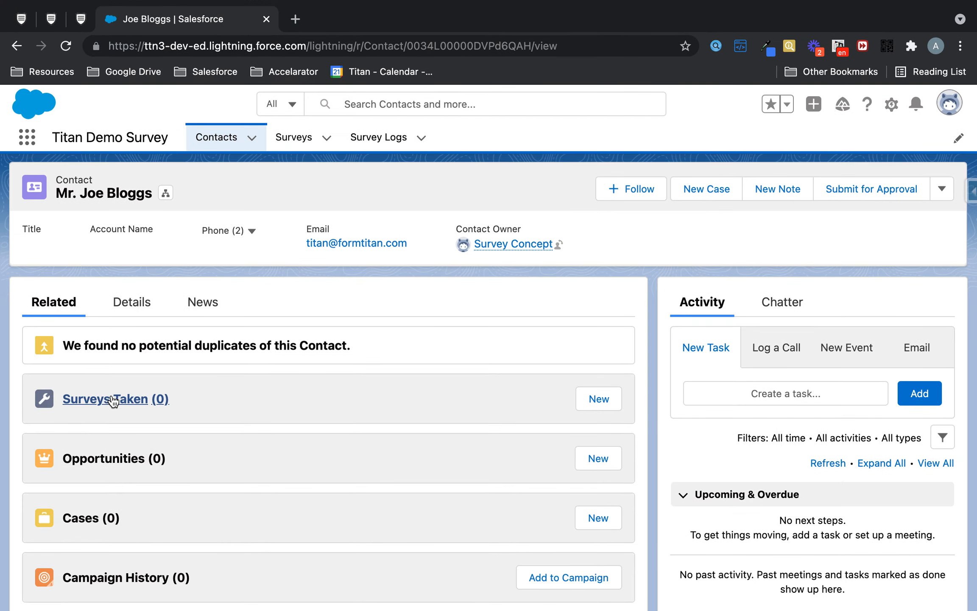
# - In Salesforce, open the survey response under the contact's Surveys Taken and view its related Survey Question Responses
pyautogui.click(112, 397)
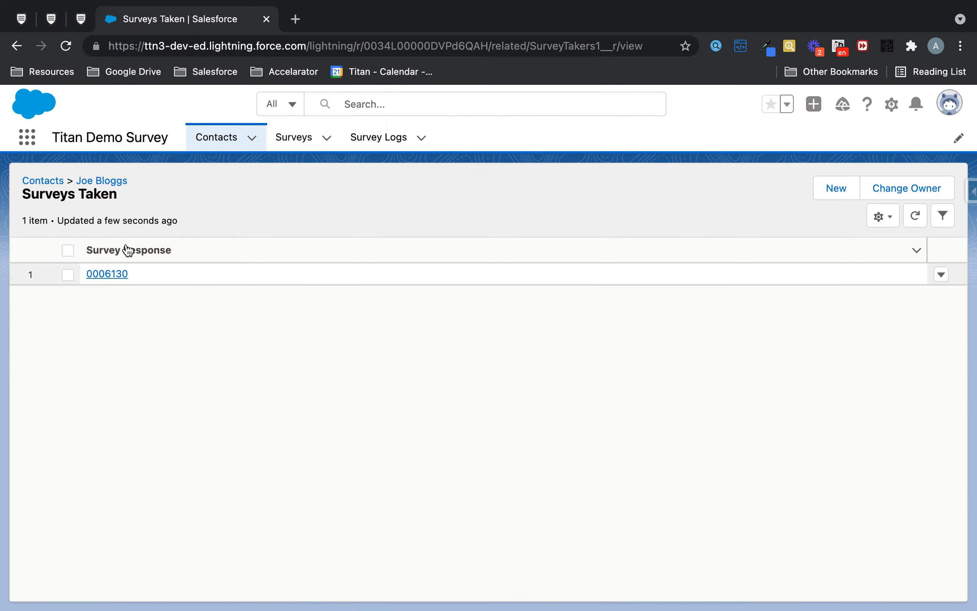
pyautogui.click(109, 273)
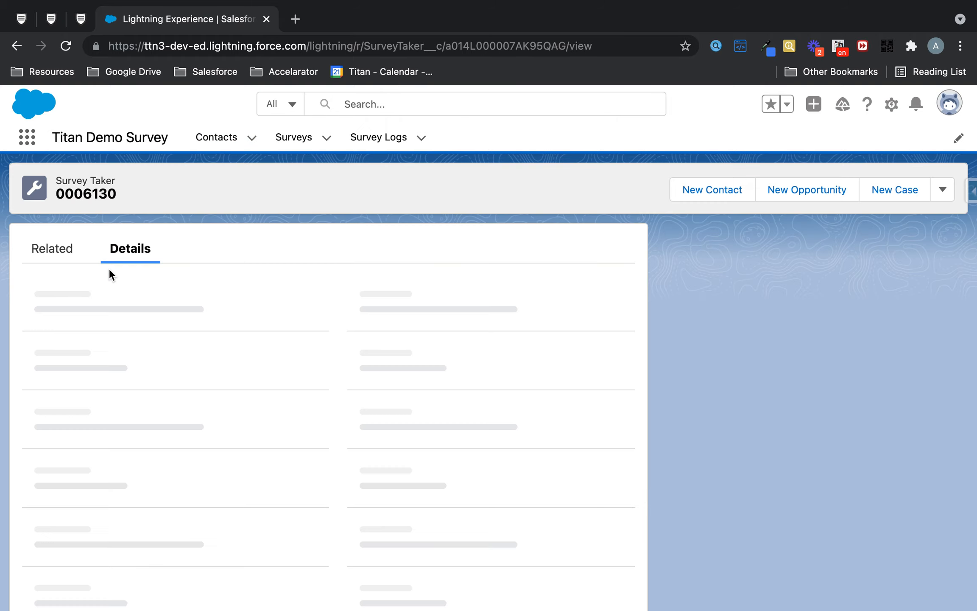
pyautogui.click(67, 251)
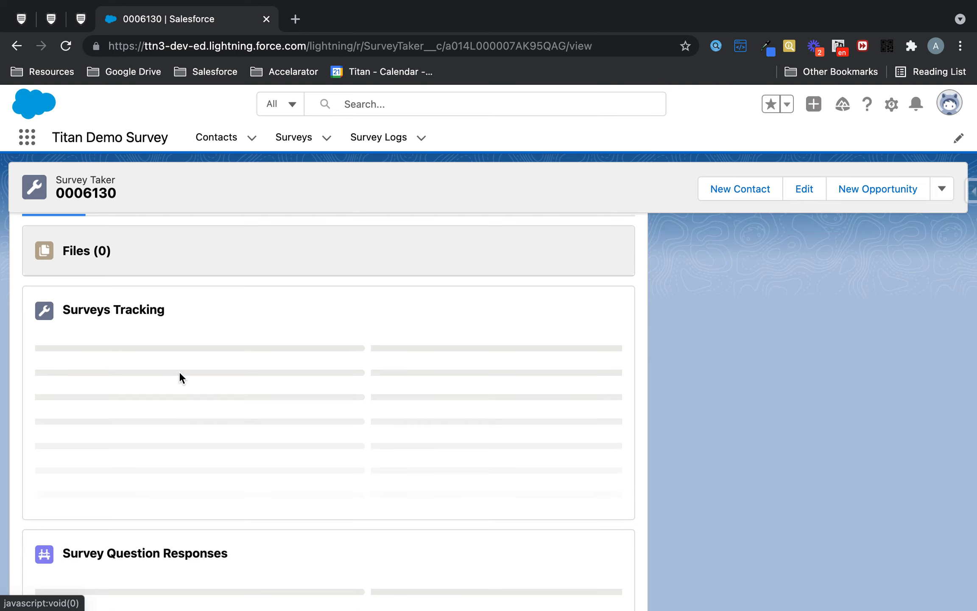
pyautogui.scroll(-5, 180, 374)
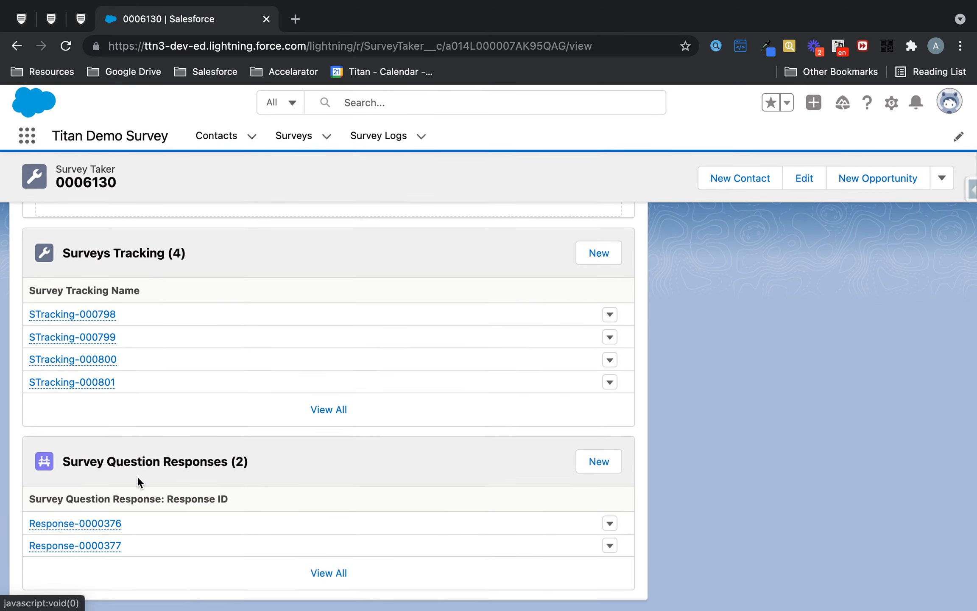
# - Open Response-0000376 and examine its recorded answer and linked survey question
pyautogui.rightClick(97, 518)
pyautogui.click(48, 526)
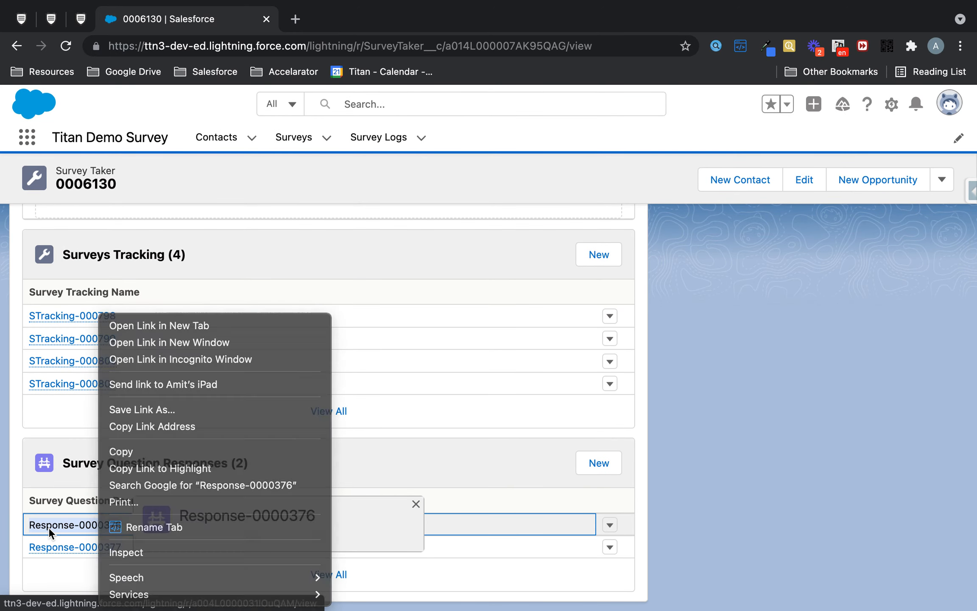
pyautogui.click(52, 527)
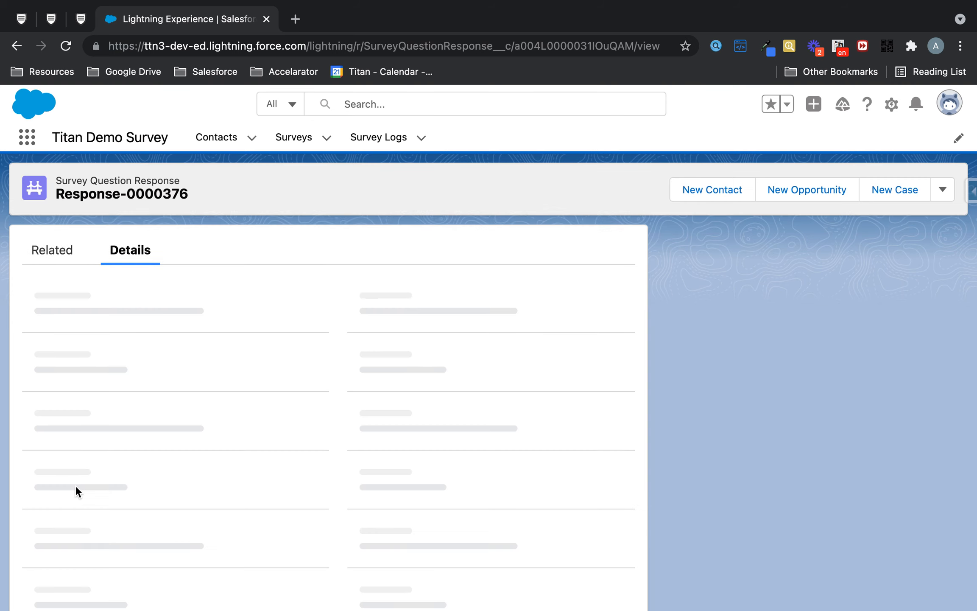
pyautogui.scroll(-3, 151, 397)
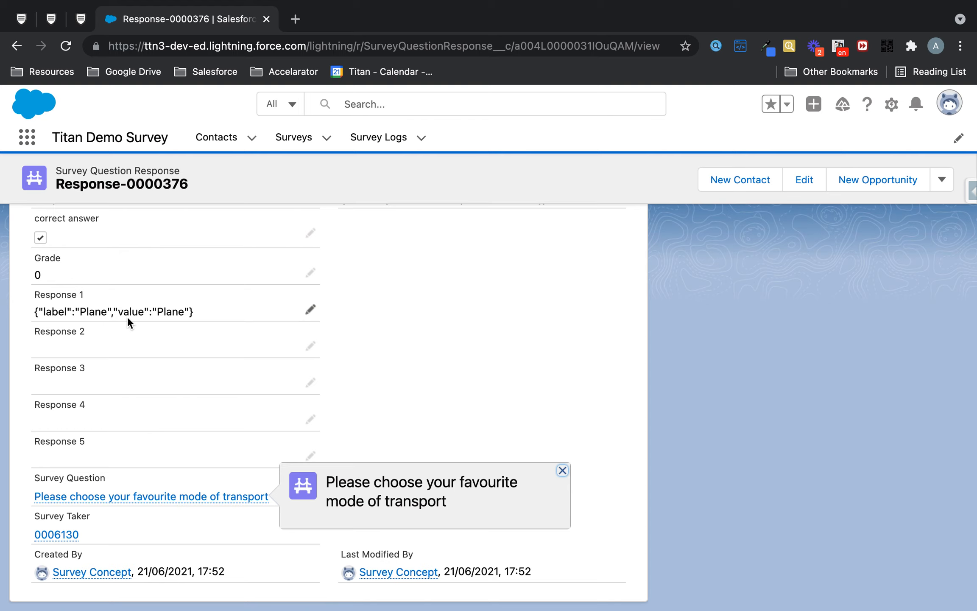
# - Go back to the survey taker record, open Response-0000377, and examine its recorded answer and linked survey question
pyautogui.click(19, 49)
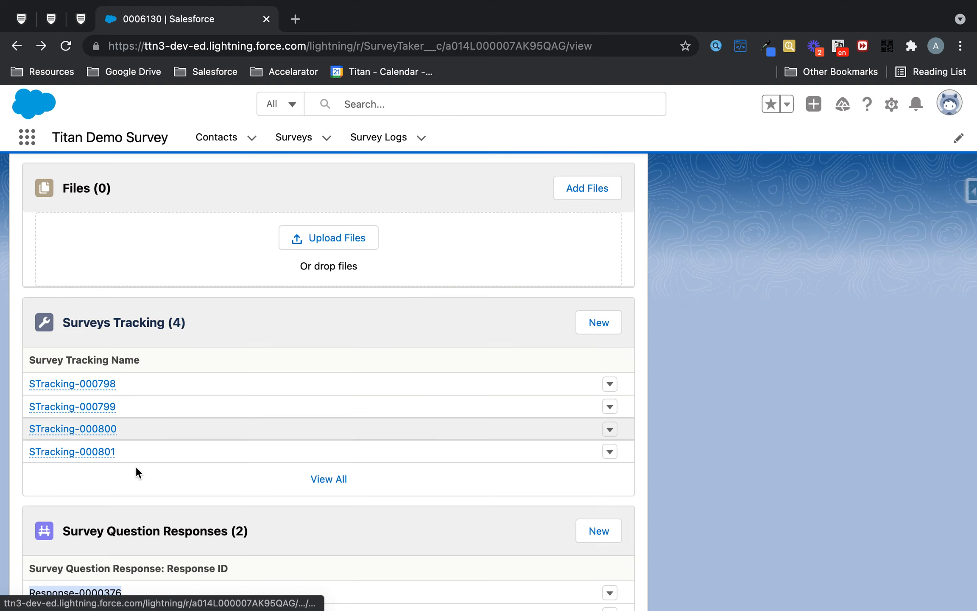
pyautogui.scroll(-2, 109, 496)
pyautogui.click(95, 564)
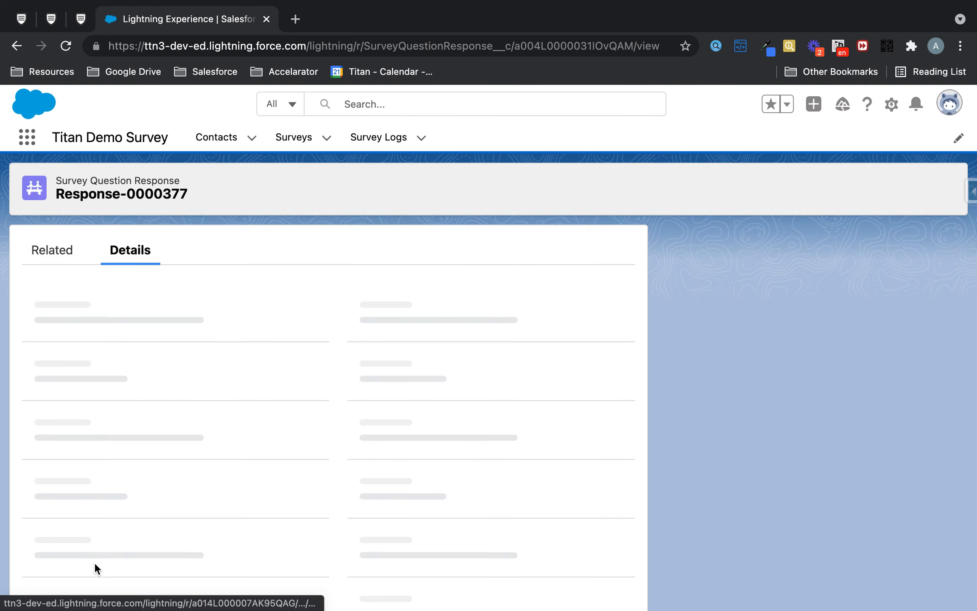
pyautogui.scroll(-3, 162, 415)
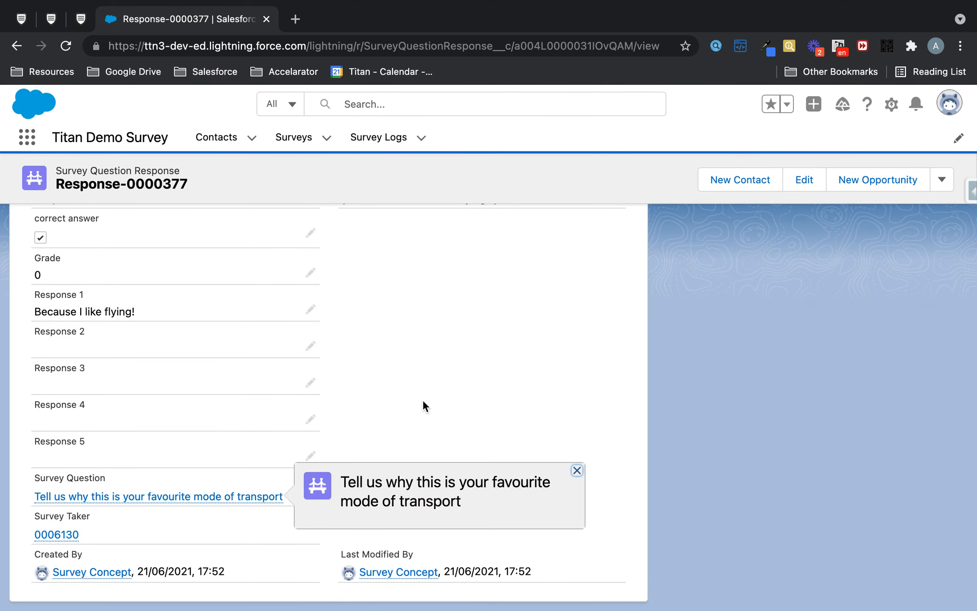
pyautogui.scroll(5, 422, 399)
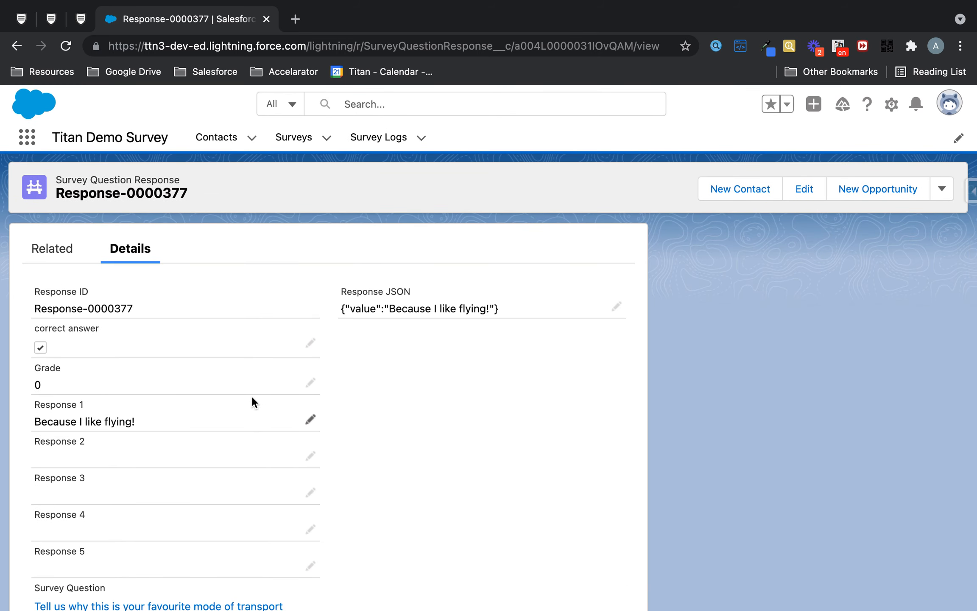
# - Return to the Titan survey editor and close the Distribution dialog
pyautogui.click(52, 19)
pyautogui.click(24, 17)
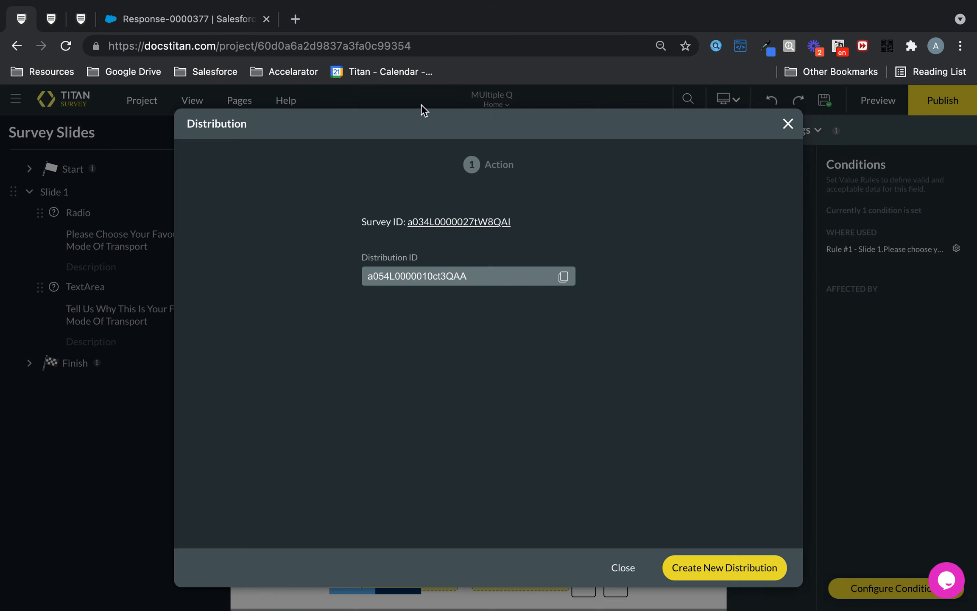
pyautogui.click(787, 124)
# - Open Rule 1 from the radio question's conditions and review the available condition operations
pyautogui.click(421, 291)
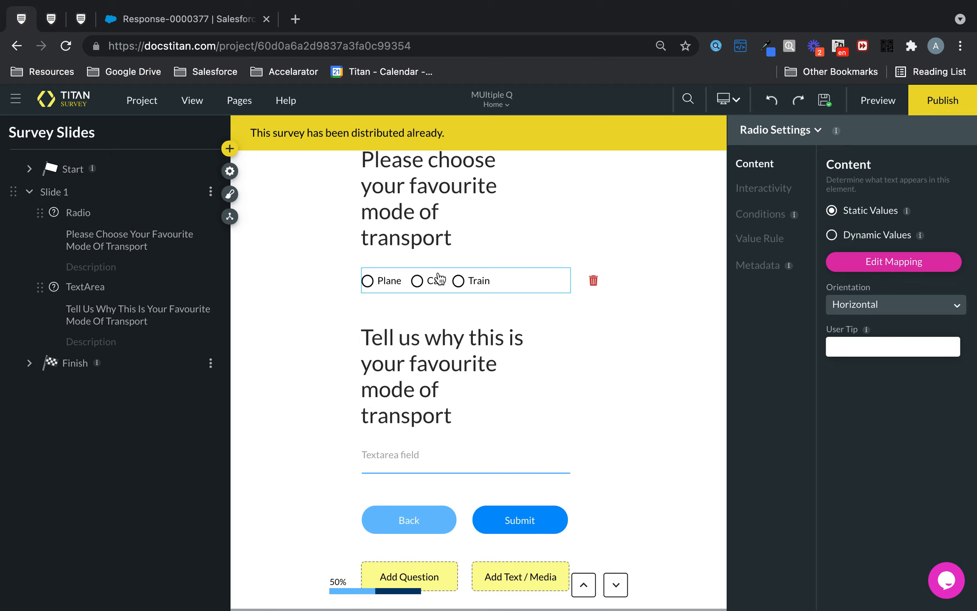
pyautogui.click(763, 216)
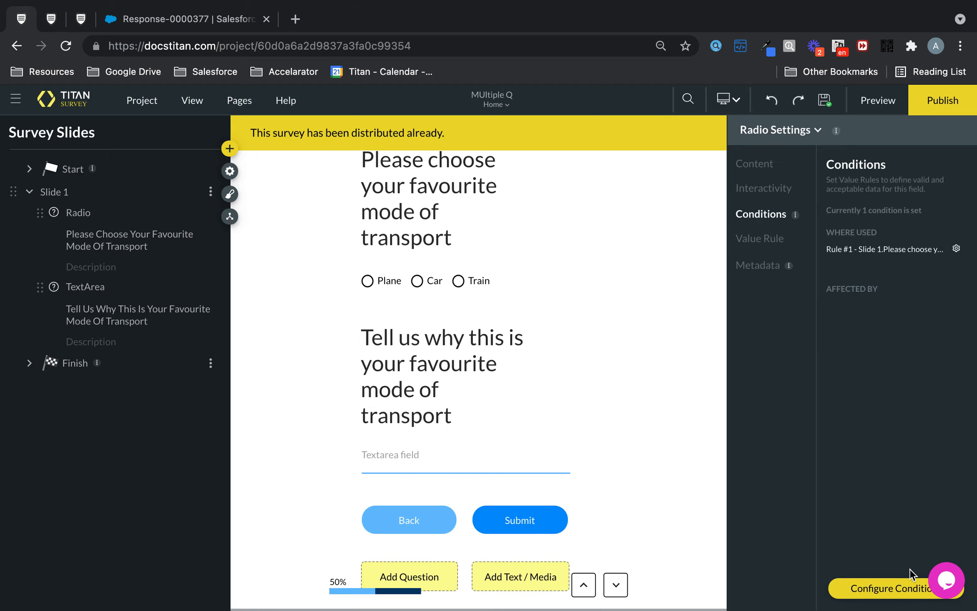
pyautogui.click(956, 249)
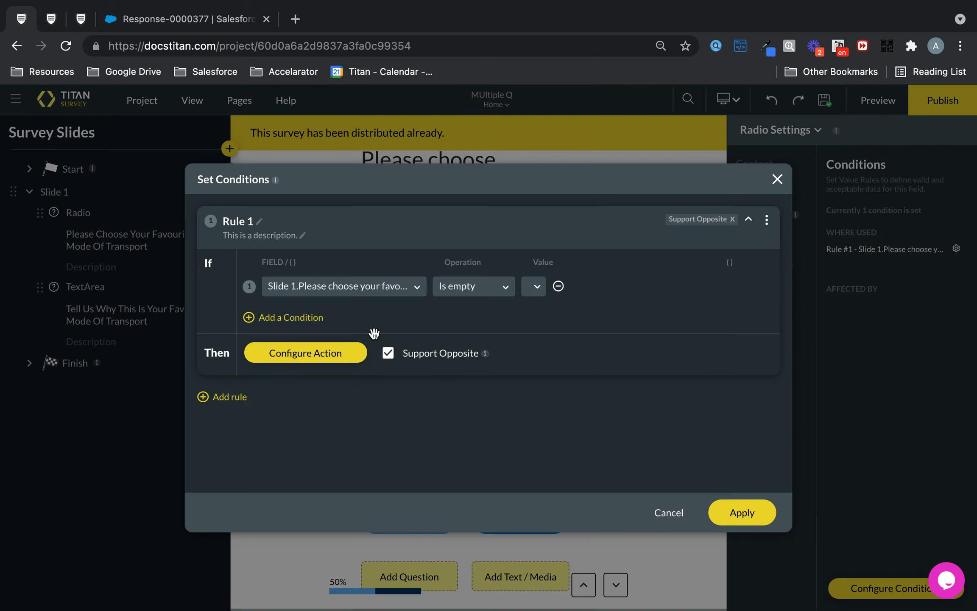
pyautogui.click(486, 287)
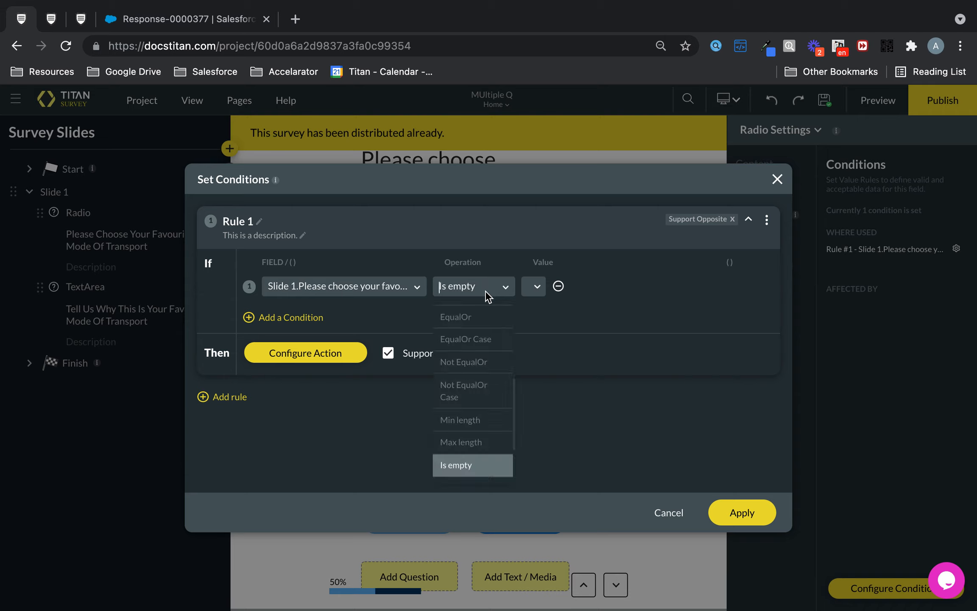
pyautogui.scroll(3, 471, 387)
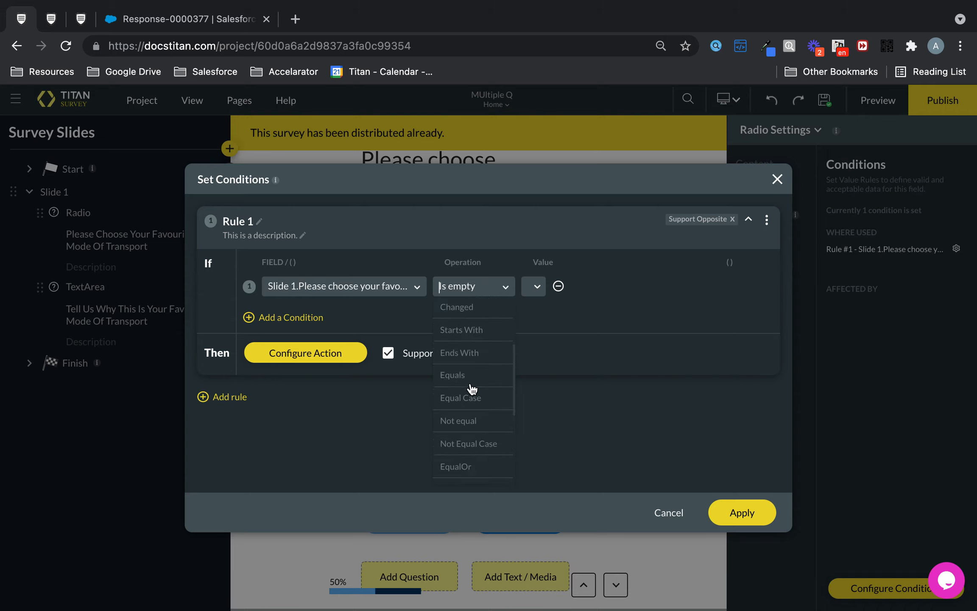
pyautogui.scroll(2, 472, 388)
# - Review the rule's system actions and the actions available for affected elements, and close the rule dialogs without changing anything
pyautogui.click(315, 360)
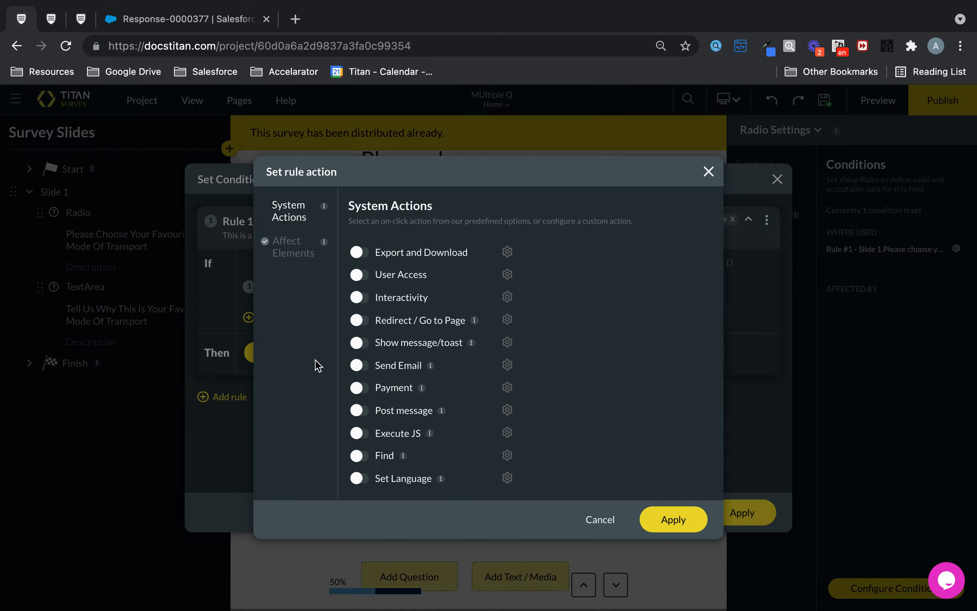
pyautogui.click(313, 247)
pyautogui.scroll(-1, 434, 314)
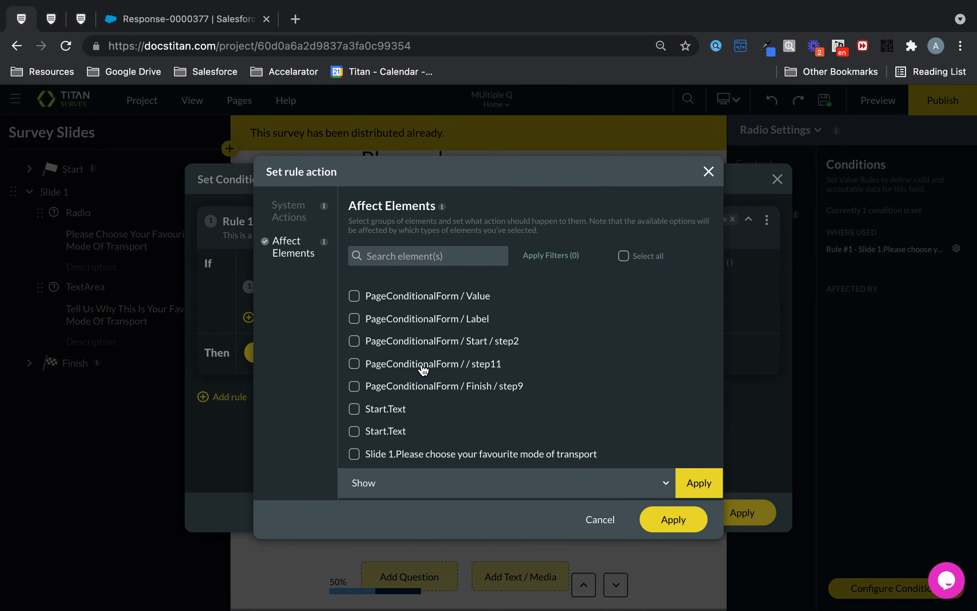
pyautogui.click(394, 481)
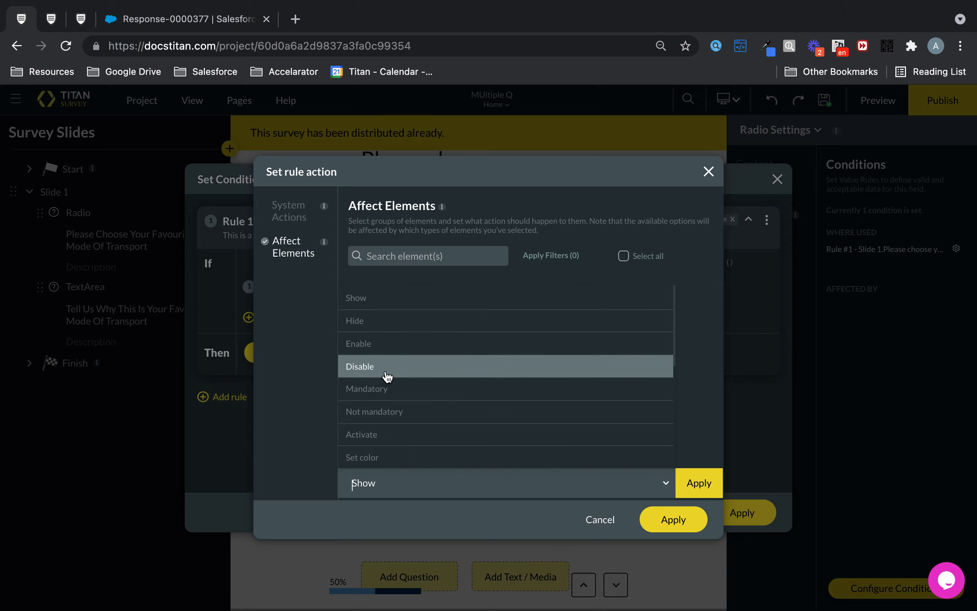
pyautogui.scroll(-3, 388, 401)
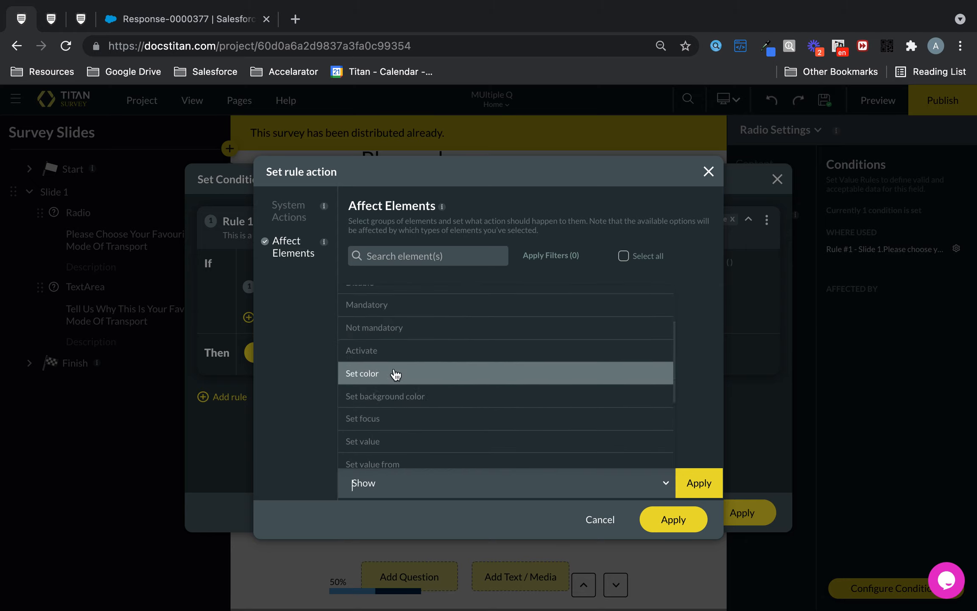
pyautogui.scroll(-4, 397, 395)
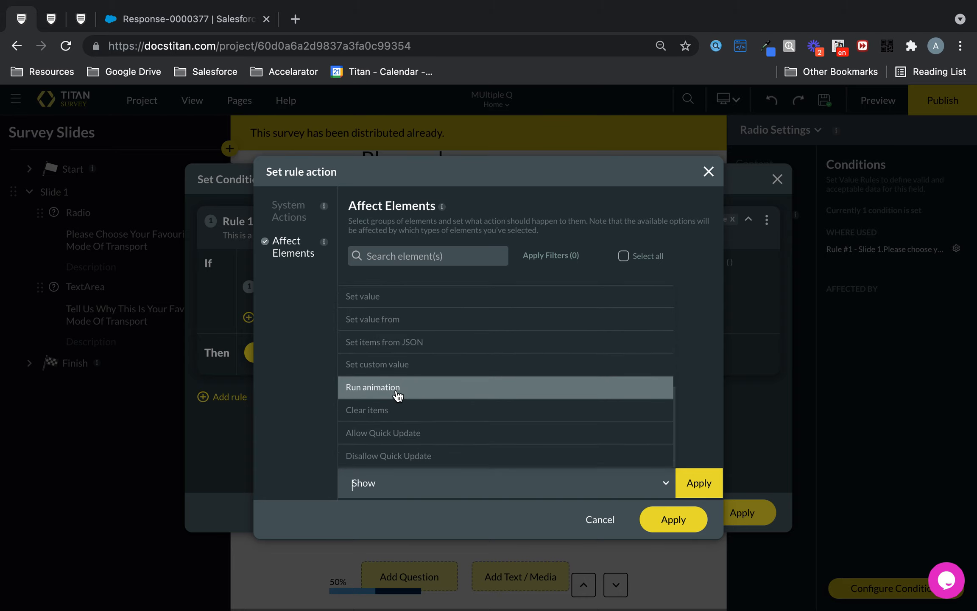
pyautogui.scroll(3, 397, 395)
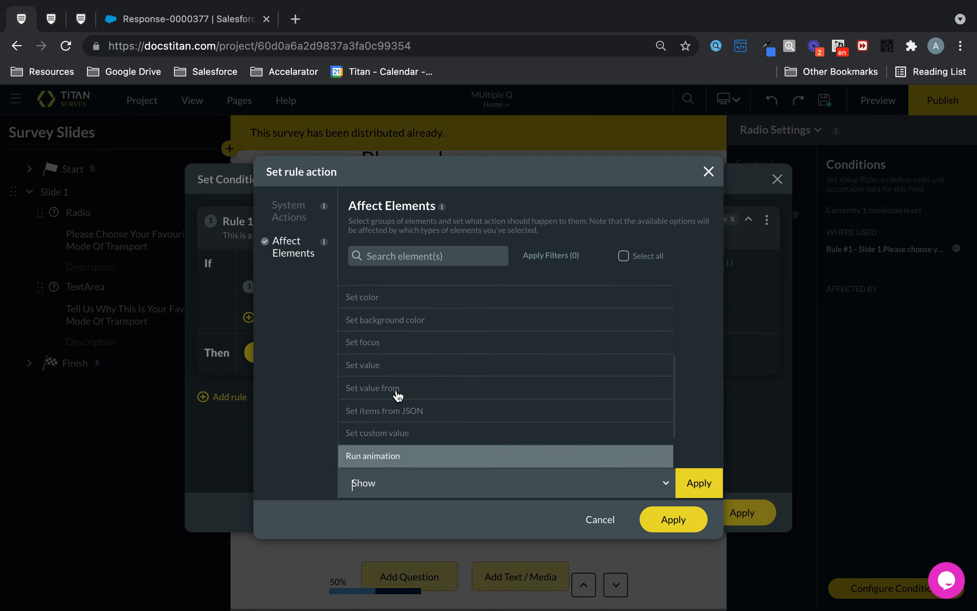
pyautogui.click(707, 172)
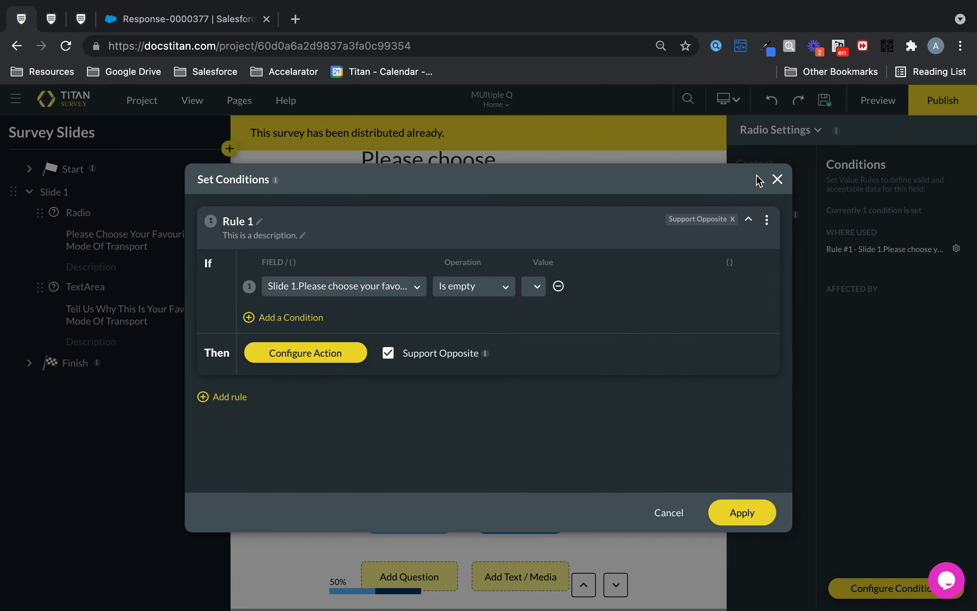
pyautogui.click(777, 178)
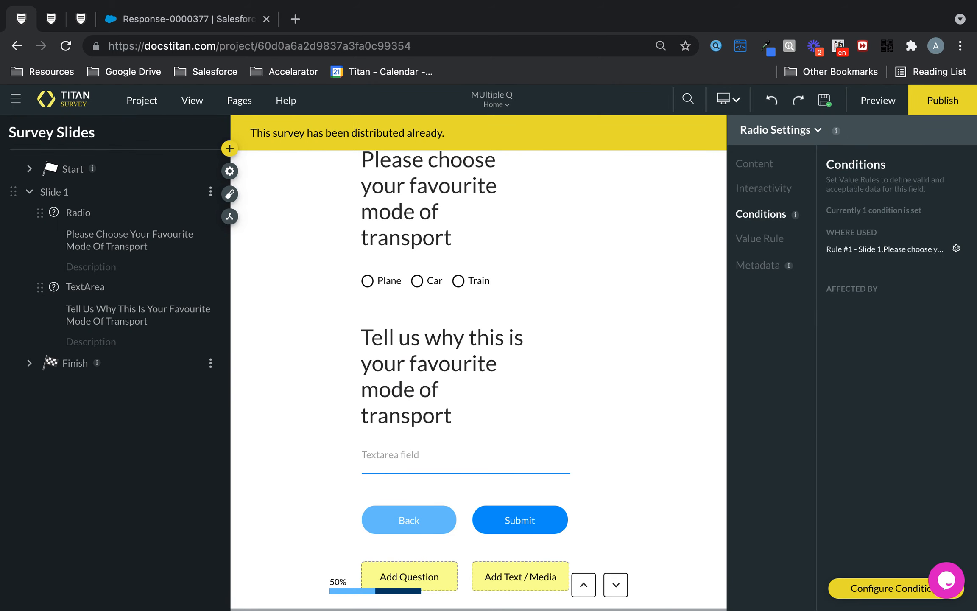